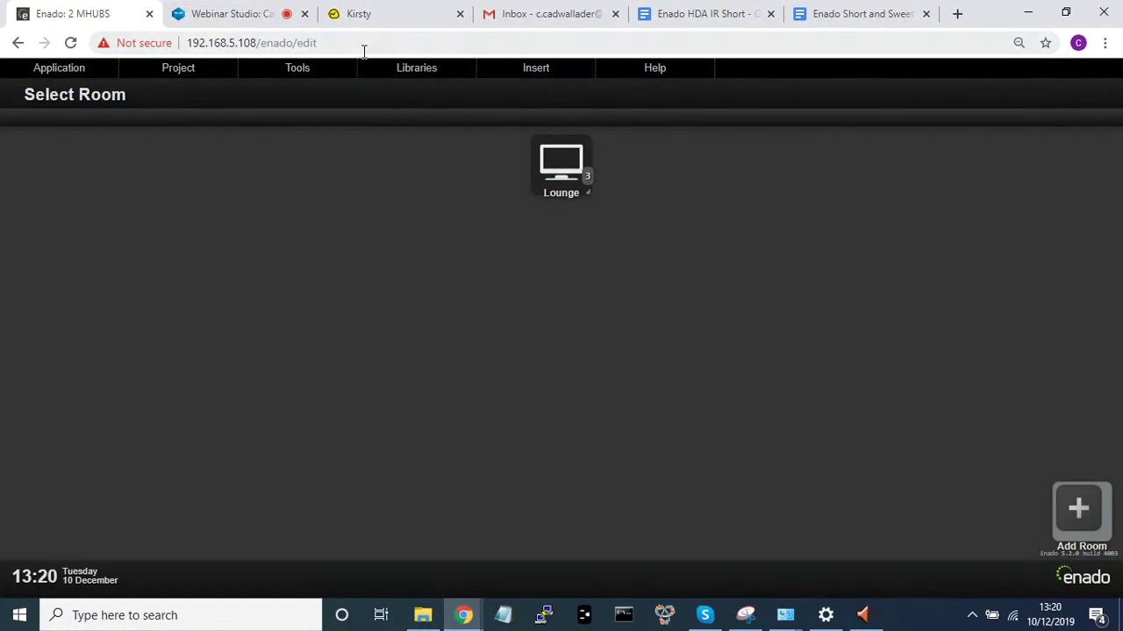
Load the Enado project editor at 192.168.5.108/edit
drag(329, 43, 266, 42)
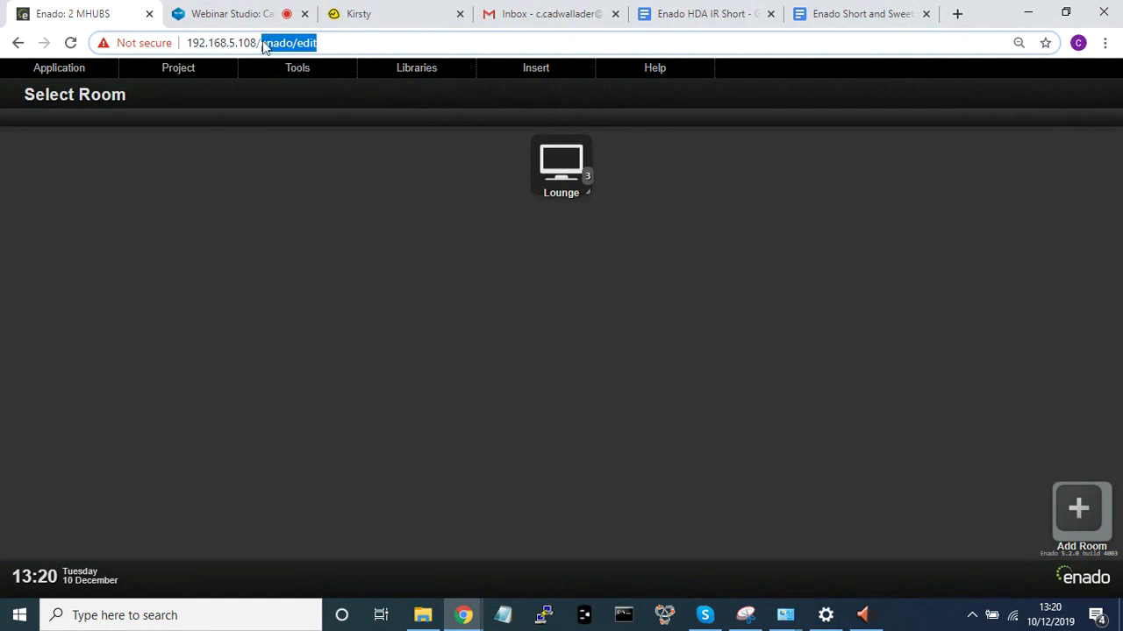
text(e)
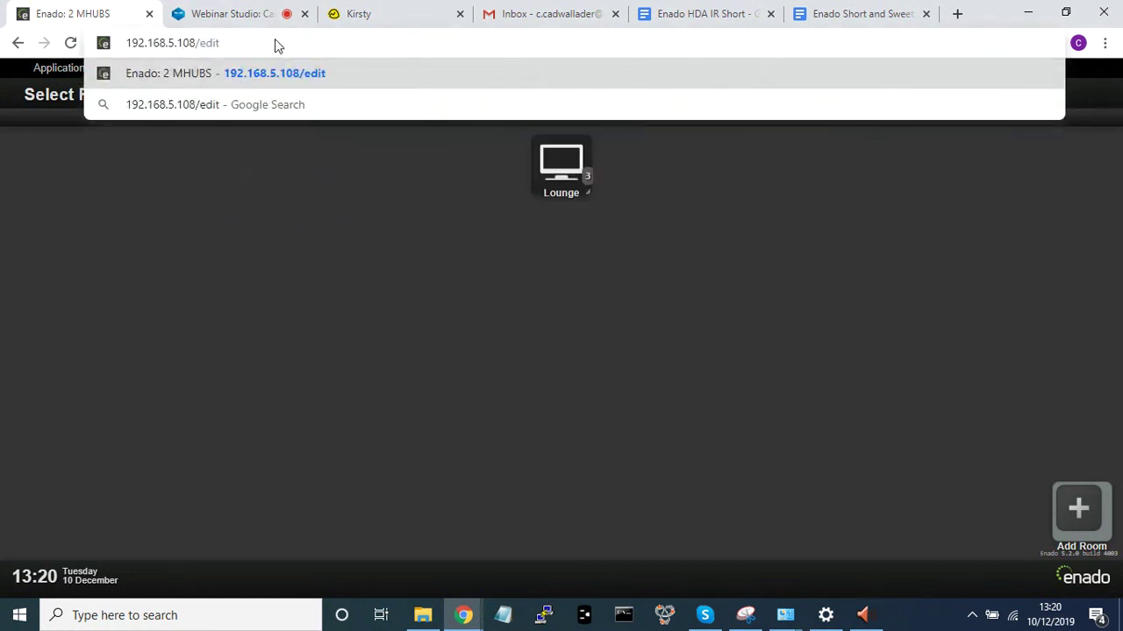
key(Return)
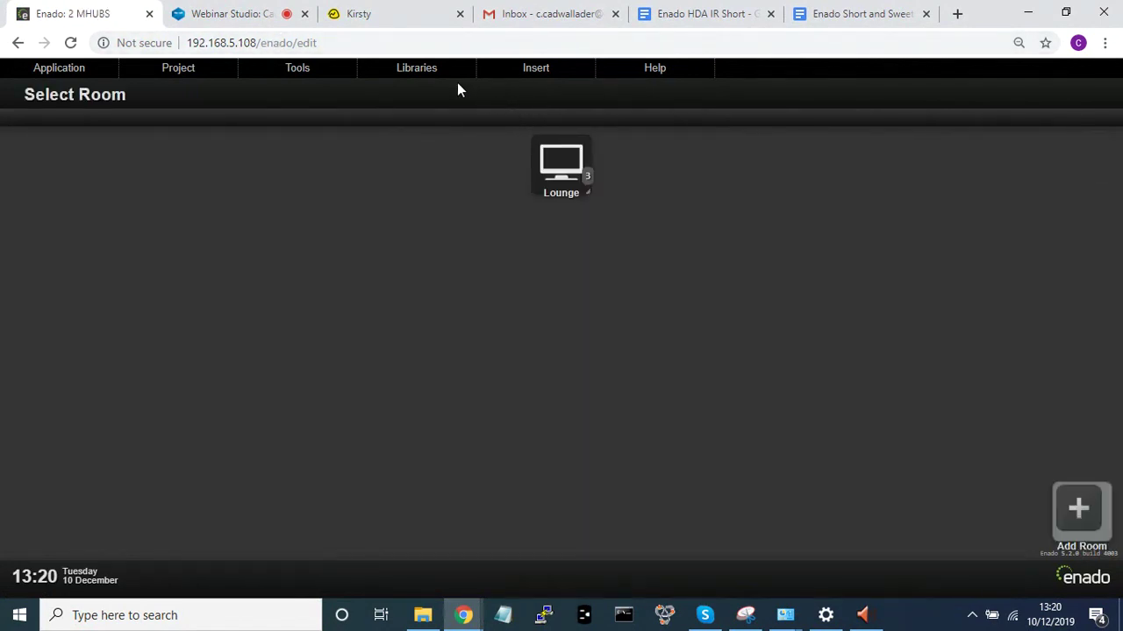
Open the Active Device Command Library and start importing devices from a file
click(434, 77)
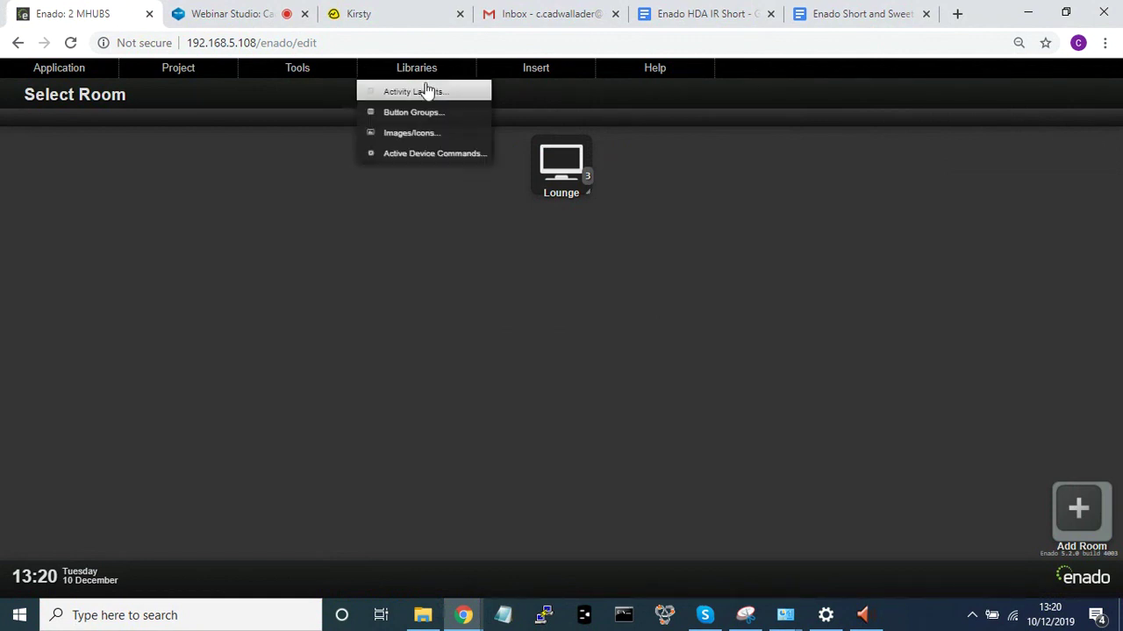
click(433, 158)
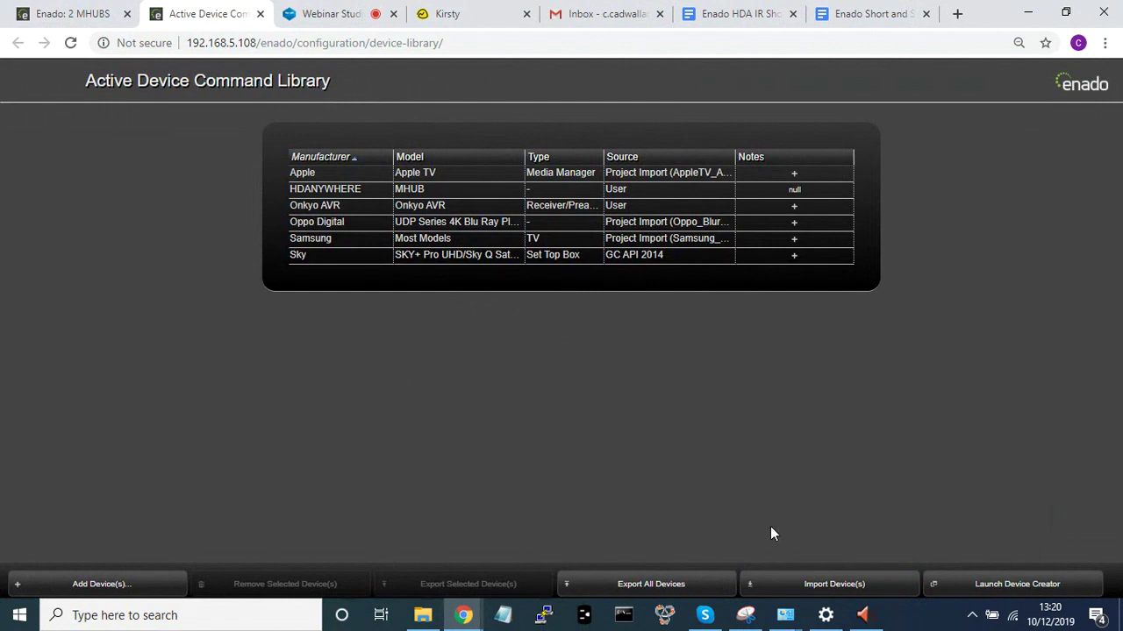
click(799, 584)
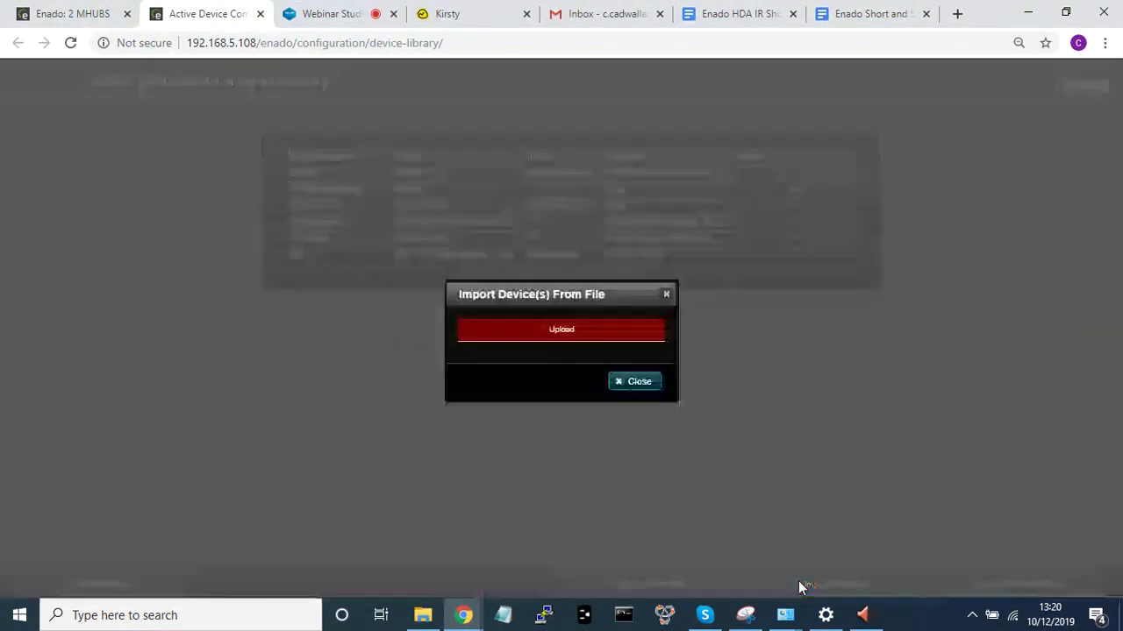
click(580, 336)
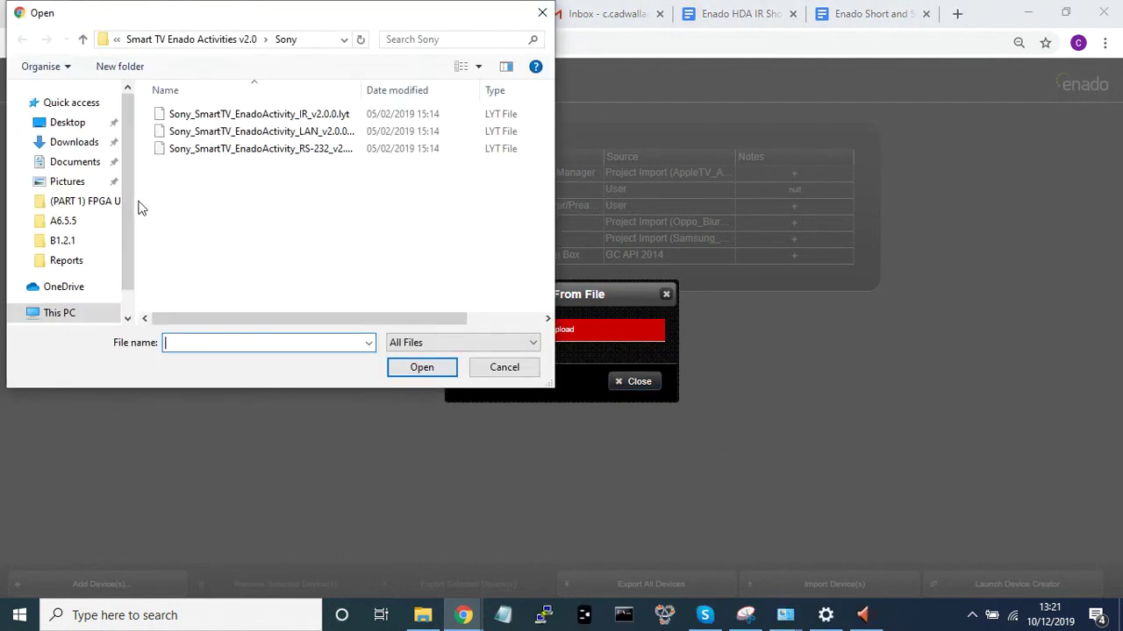
Browse to the JADConfig5 folder under Local Disk (C:), Program Files (x86), Just Add Power
scroll(129, 207, down, 1)
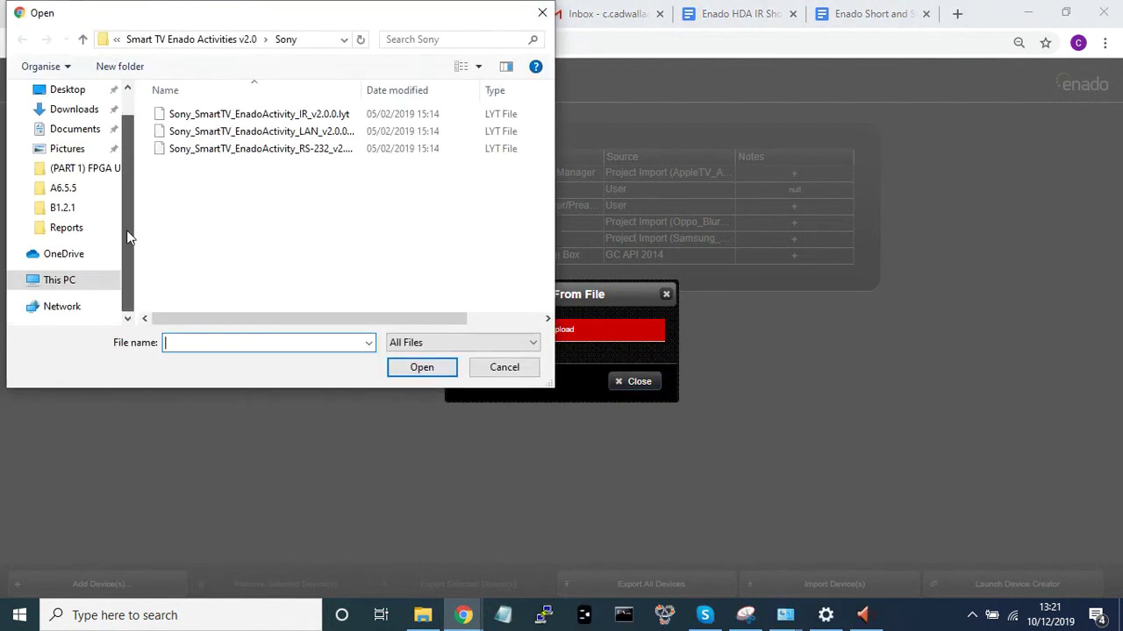
click(78, 285)
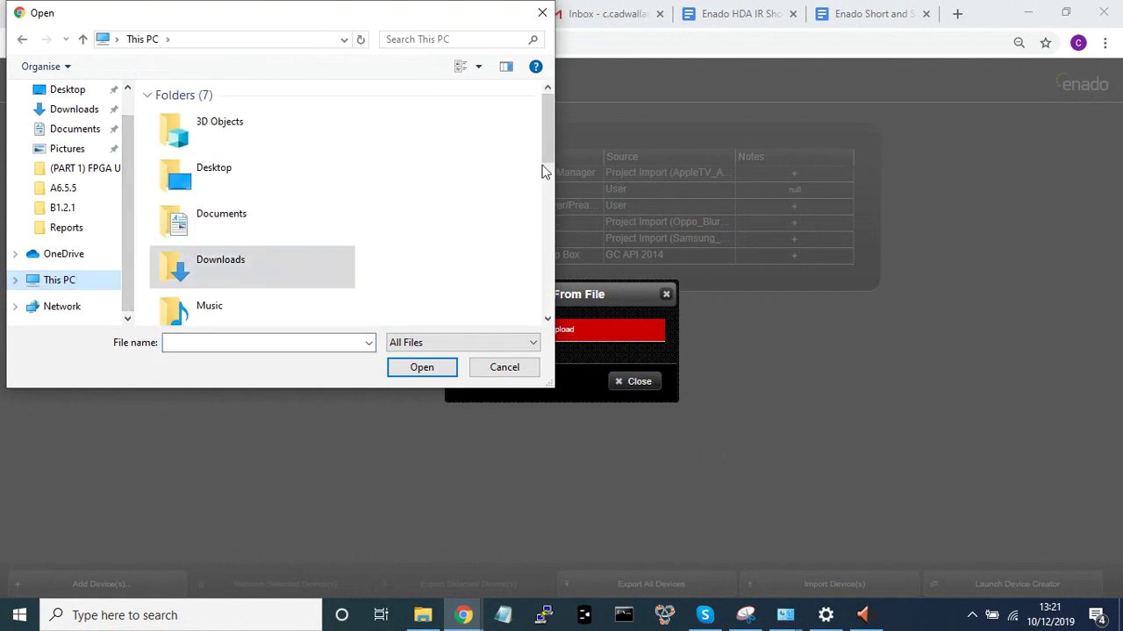
drag(544, 170, 539, 212)
scroll(539, 212, down, 2)
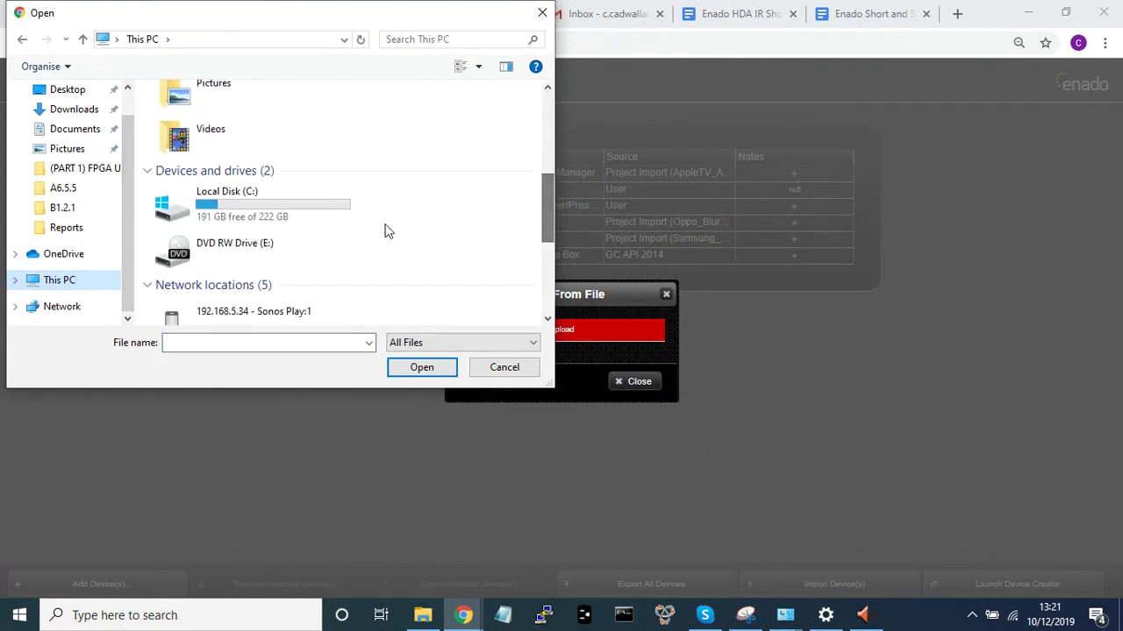
click(314, 208)
double_click(314, 209)
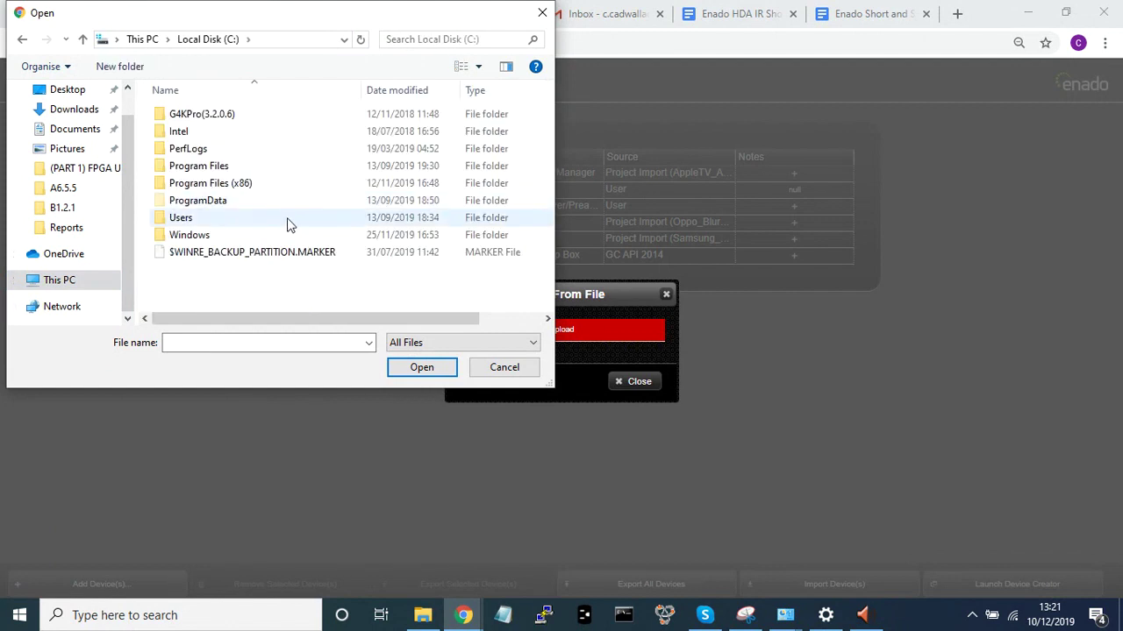
double_click(237, 183)
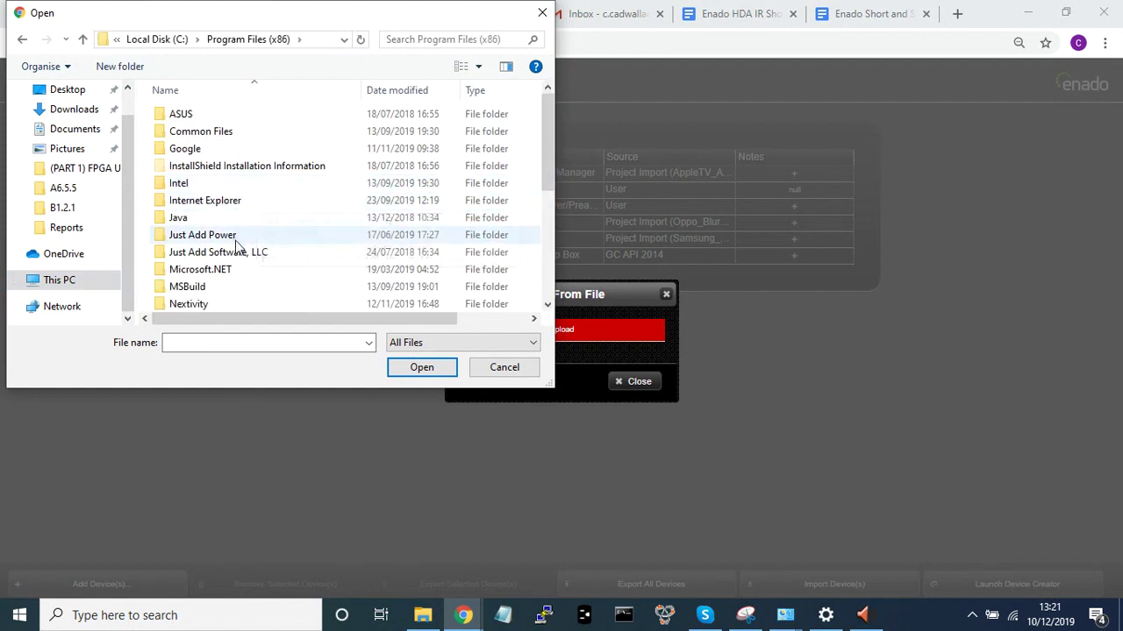
double_click(247, 235)
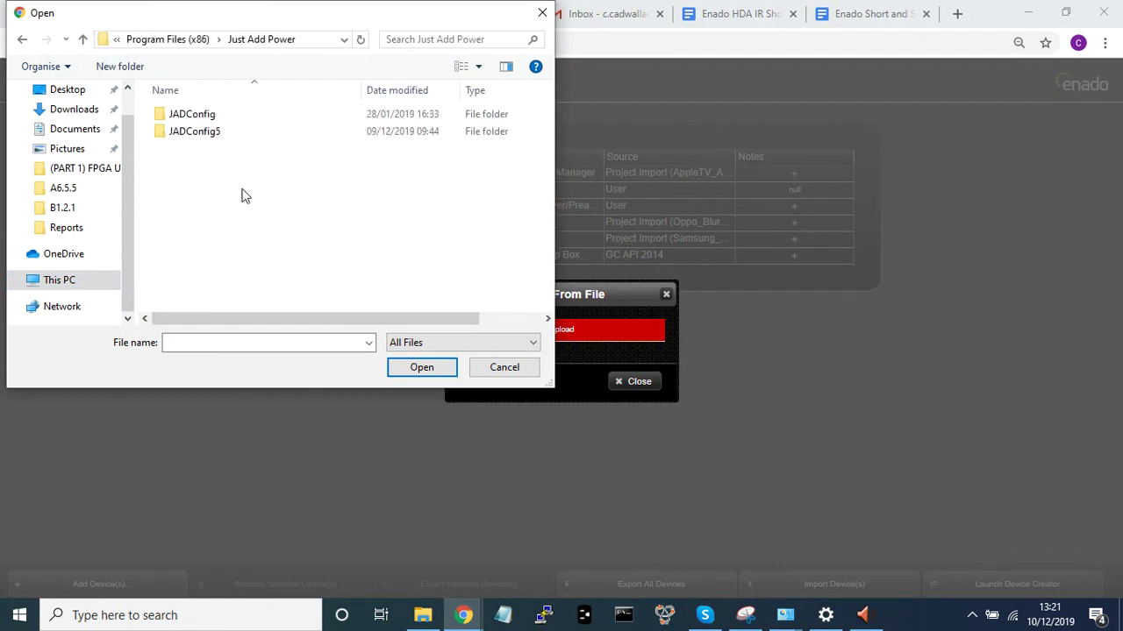
click(226, 133)
double_click(225, 132)
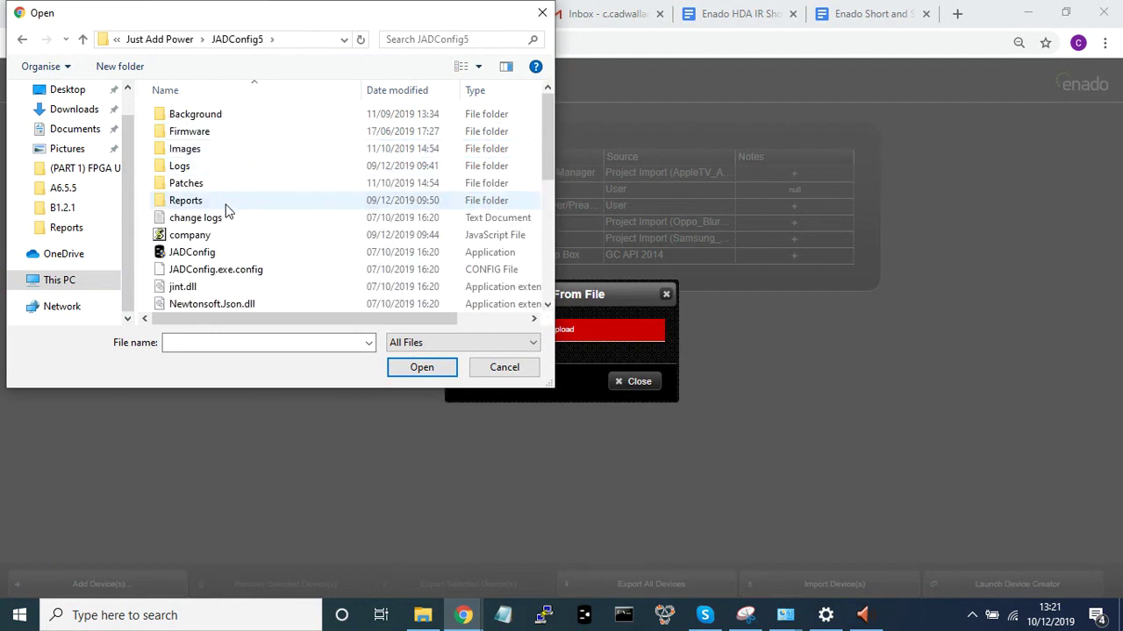
Import the JADConfig_2019-12-09-T09-50 CSV file from the Reports folder and close the device library
click(226, 208)
double_click(226, 208)
scroll(281, 238, down, 15)
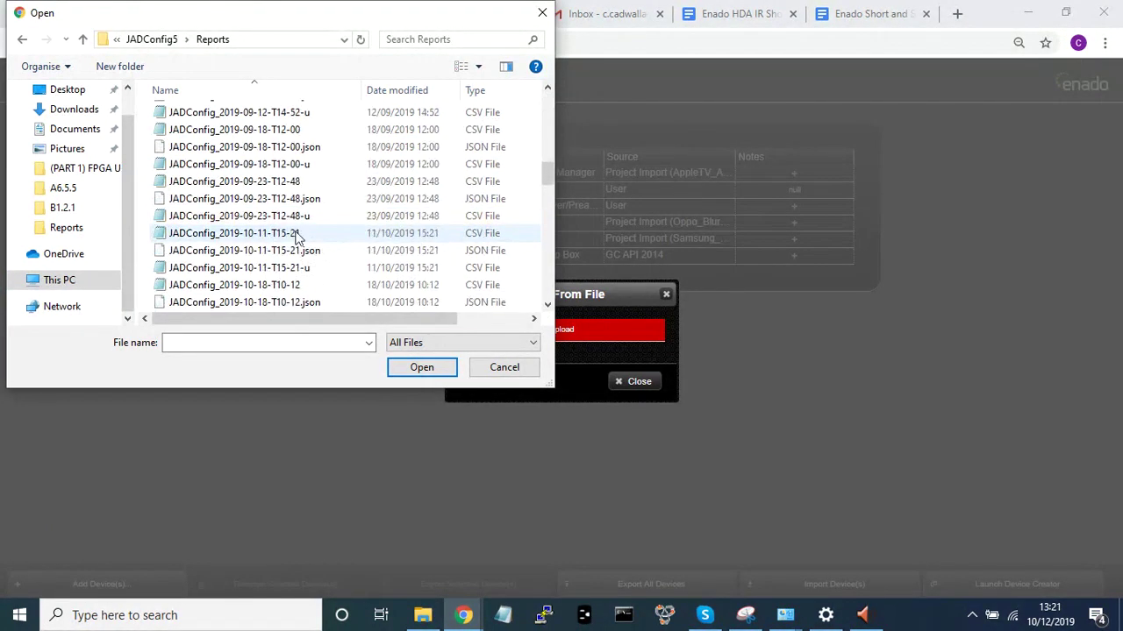
drag(545, 208, 546, 305)
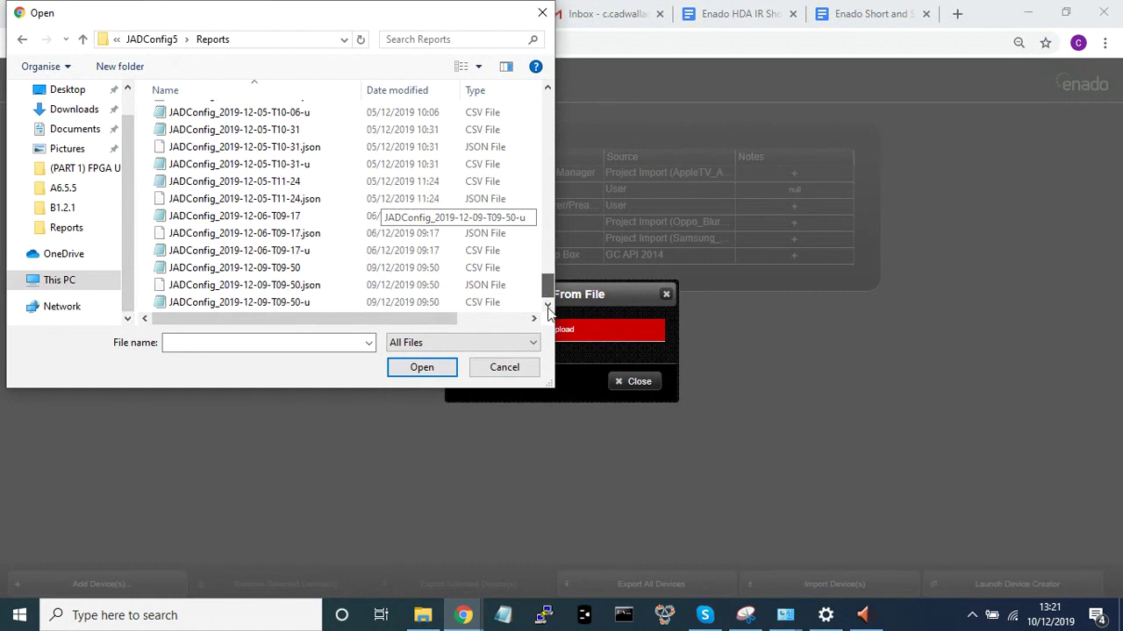
double_click(310, 268)
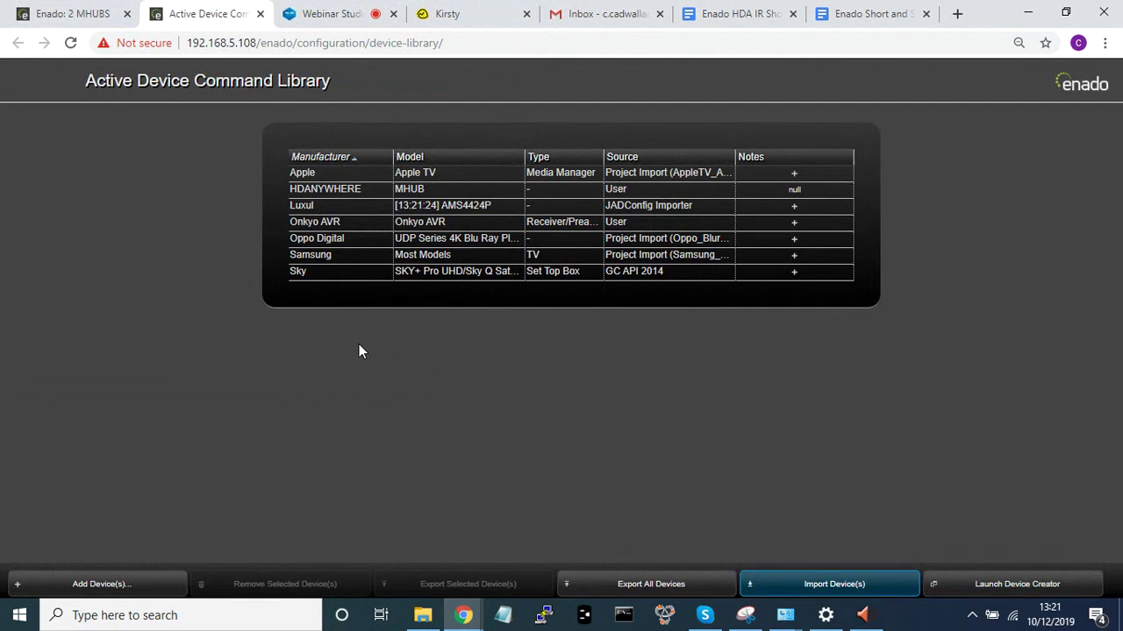
click(326, 208)
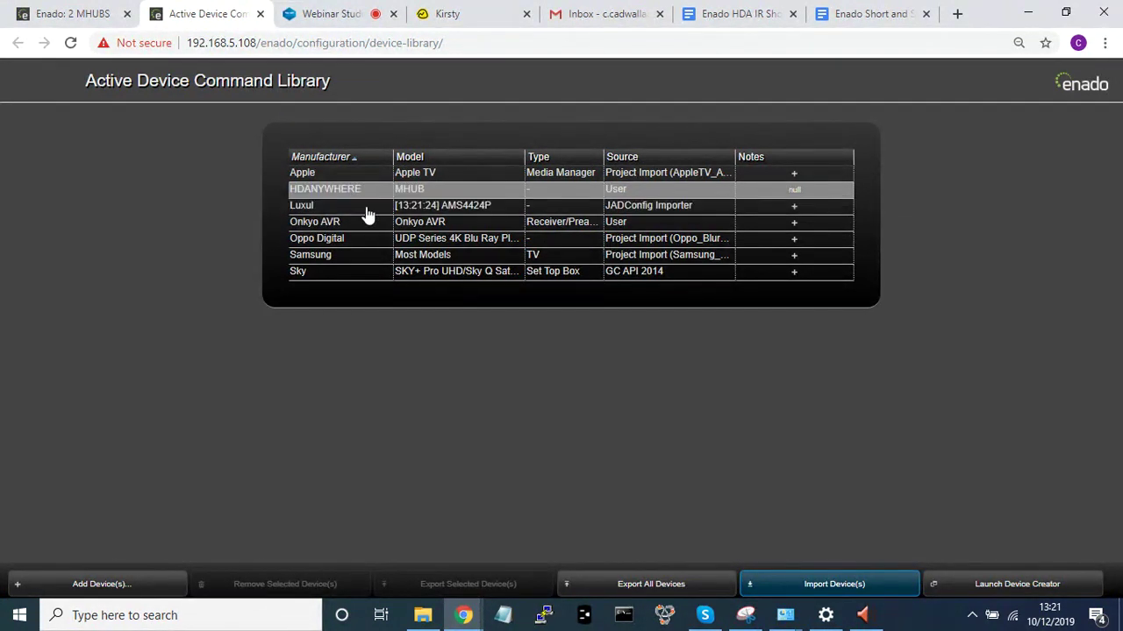
click(261, 15)
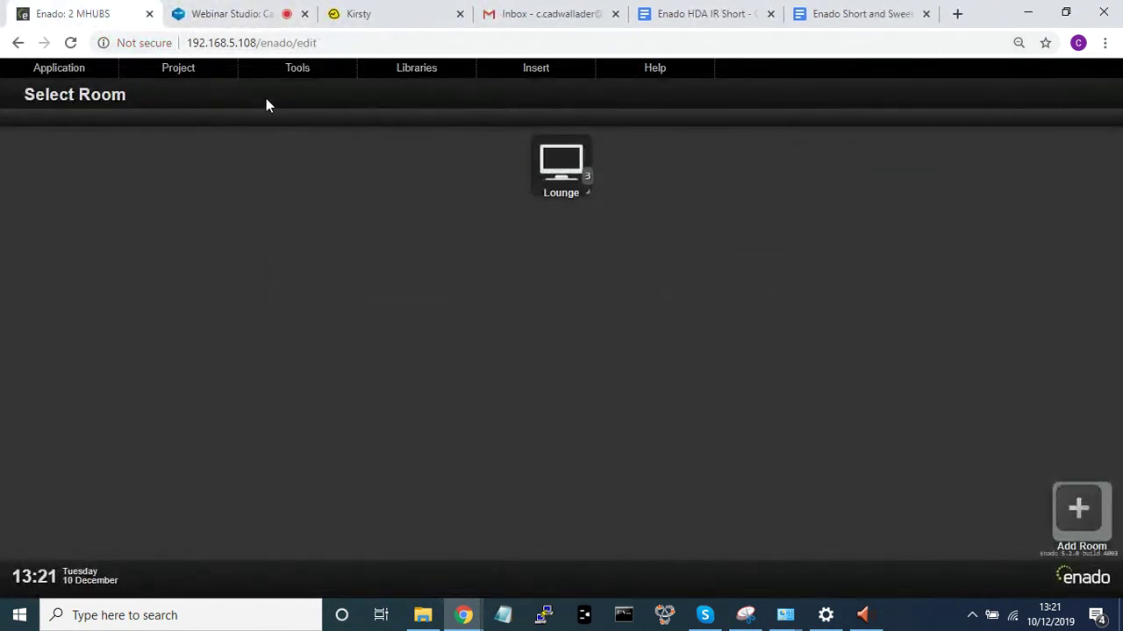
Add a custom Ethernet device in the I/O Connectivity Settings
click(297, 75)
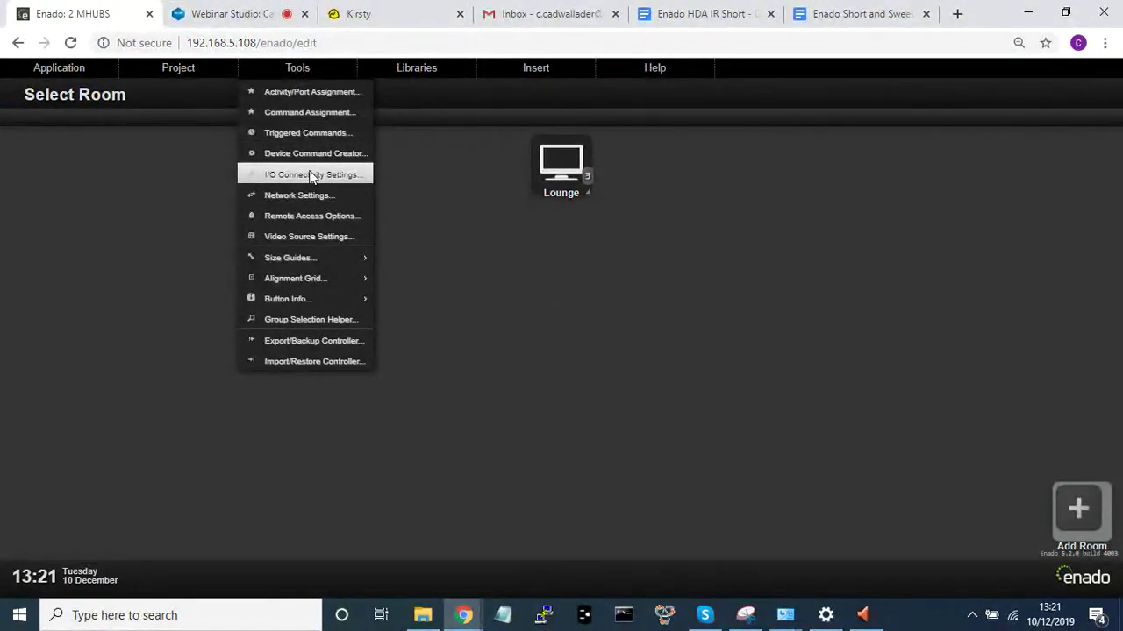
click(313, 175)
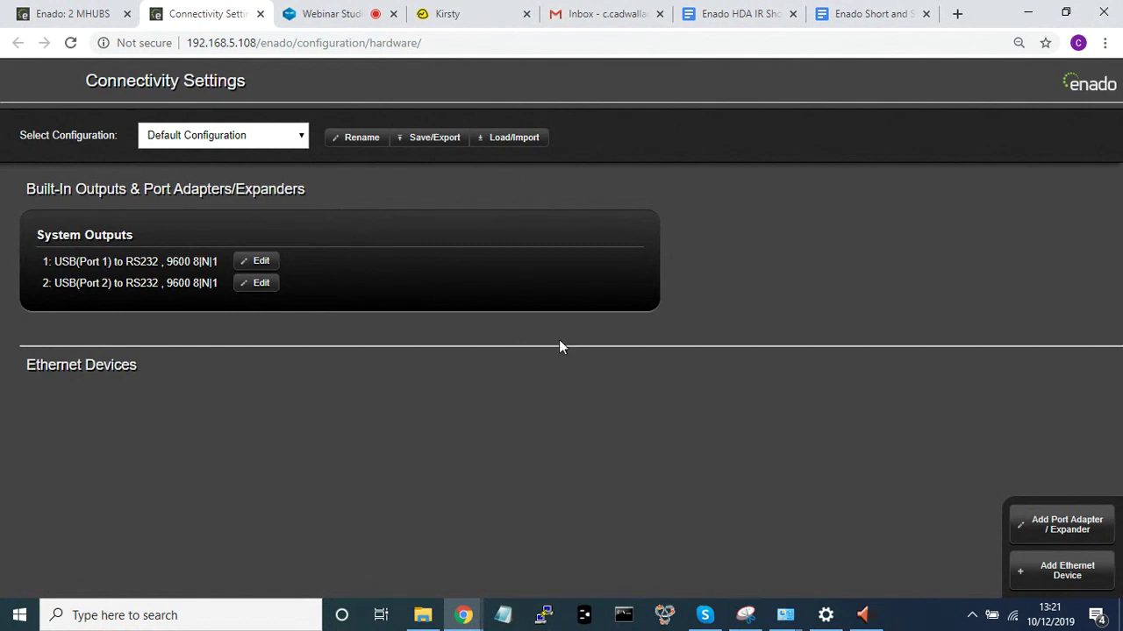
click(1069, 572)
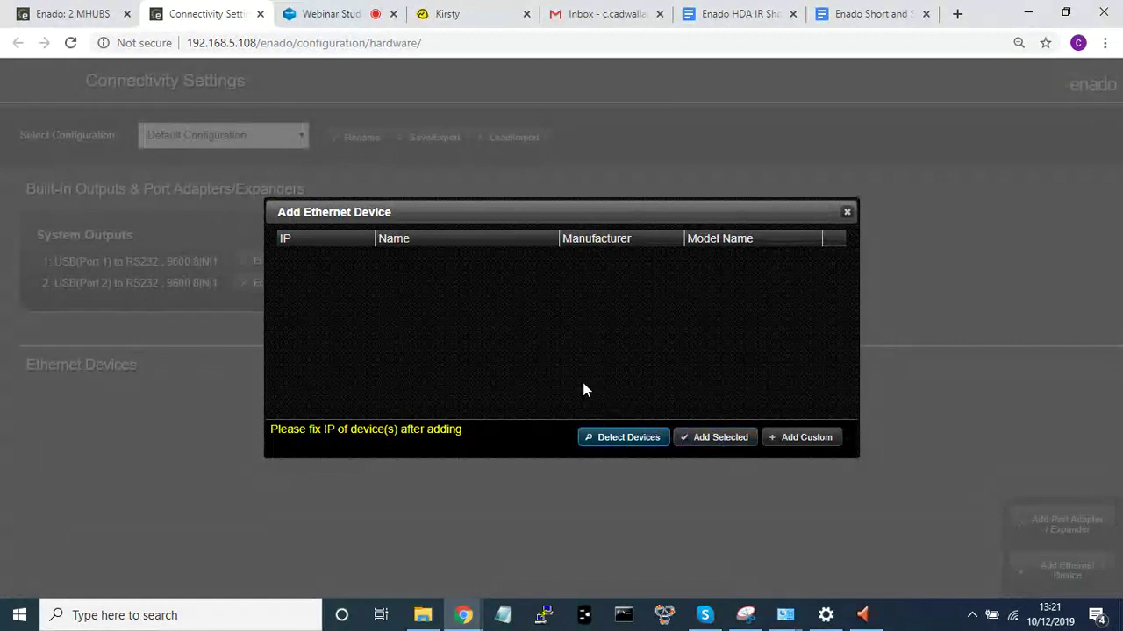
click(772, 444)
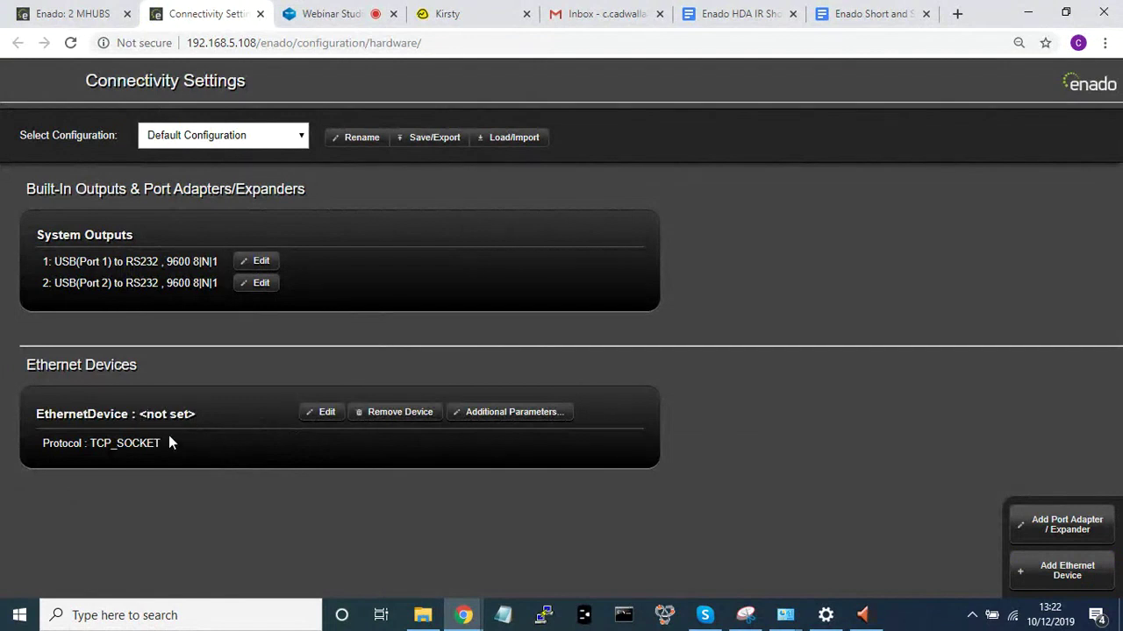
Configure the new Ethernet device with the imported Luxul AMS4424P device library and name it JustAddPower
drag(154, 450, 37, 412)
click(205, 436)
click(312, 415)
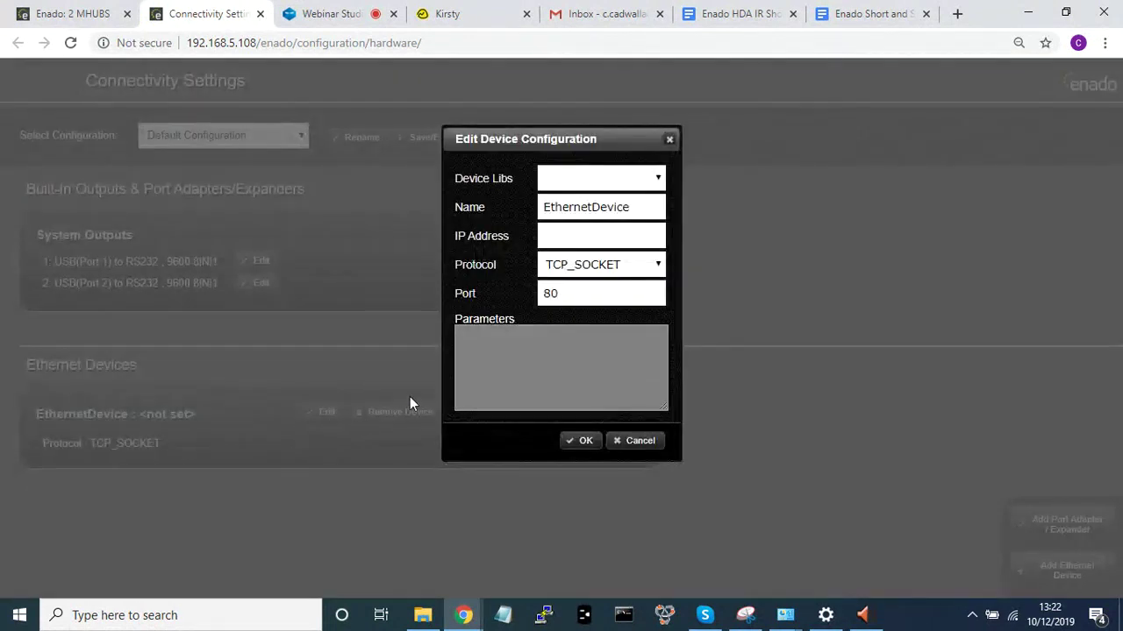
click(651, 181)
click(635, 229)
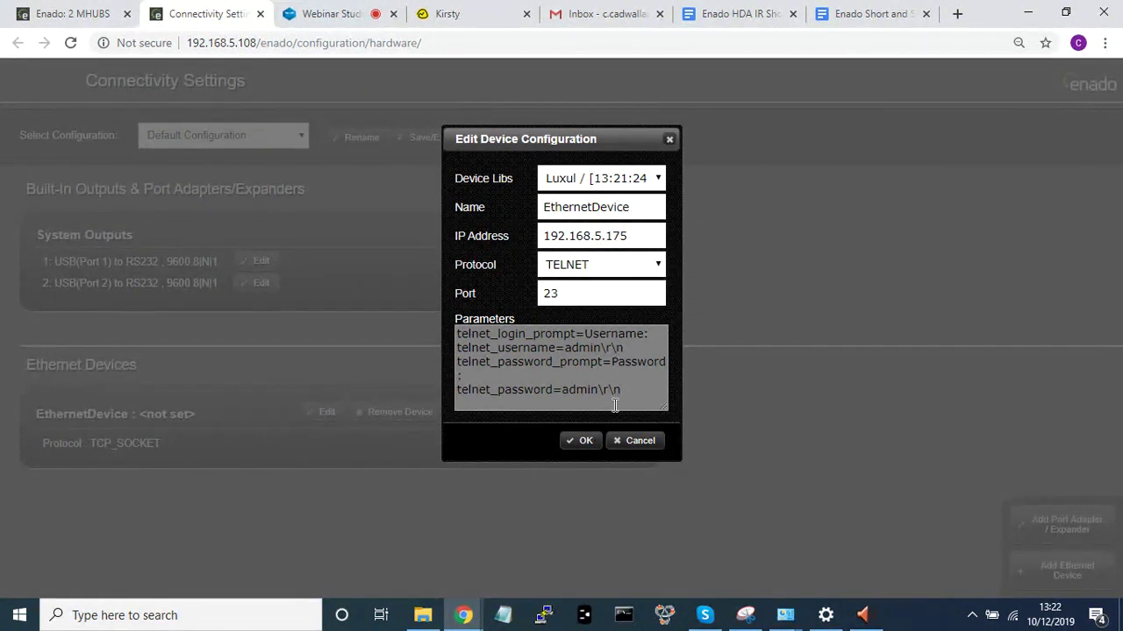
drag(626, 236, 544, 230)
click(628, 236)
click(581, 444)
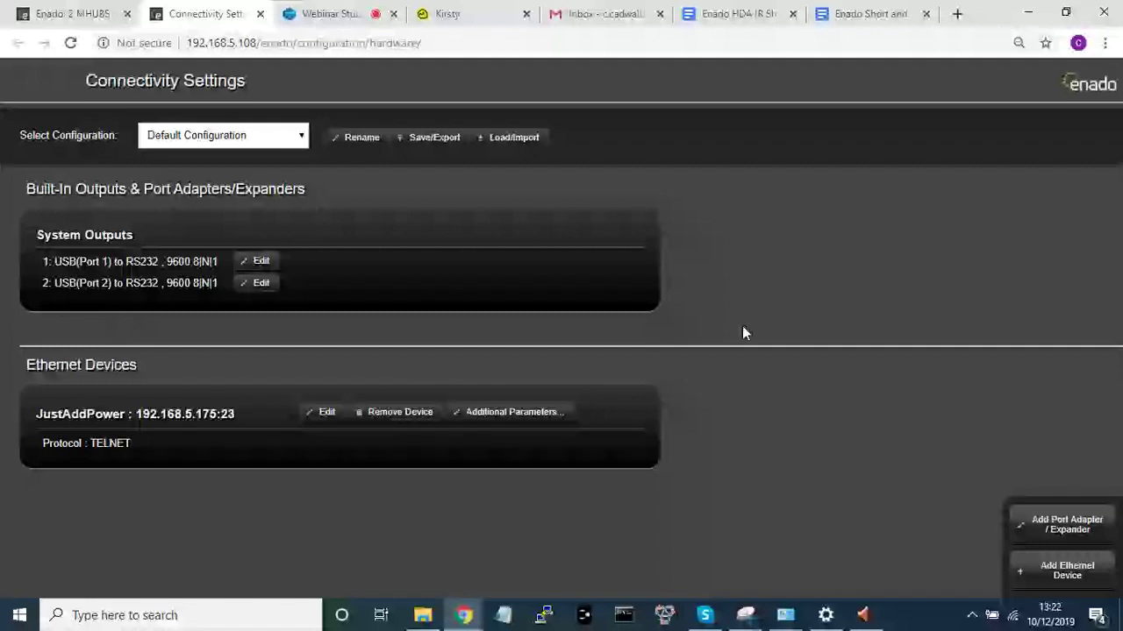
Close the connectivity settings and add two new rooms to the project
key(ctrl+w)
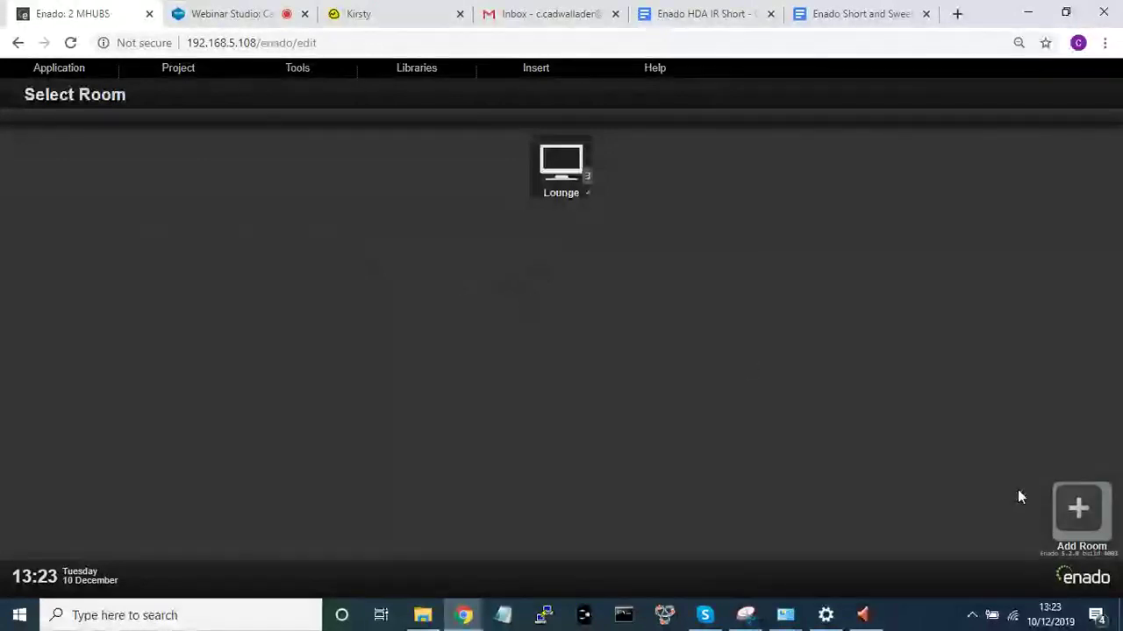
click(1078, 507)
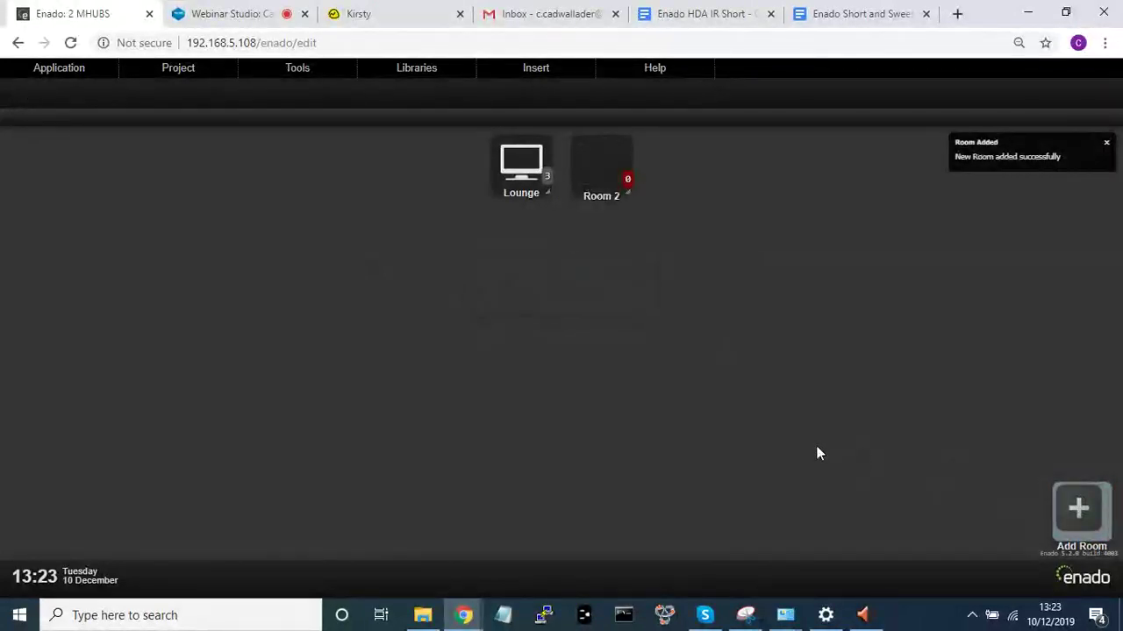
click(1078, 508)
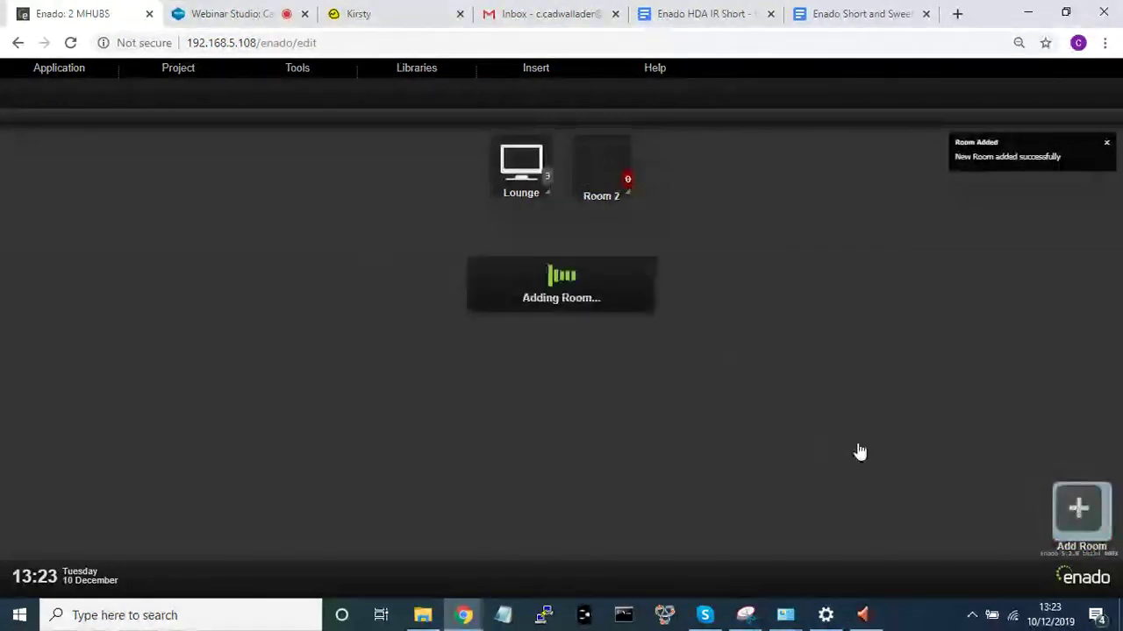
Rename Room 2 as Output 1 in its properties
click(575, 160)
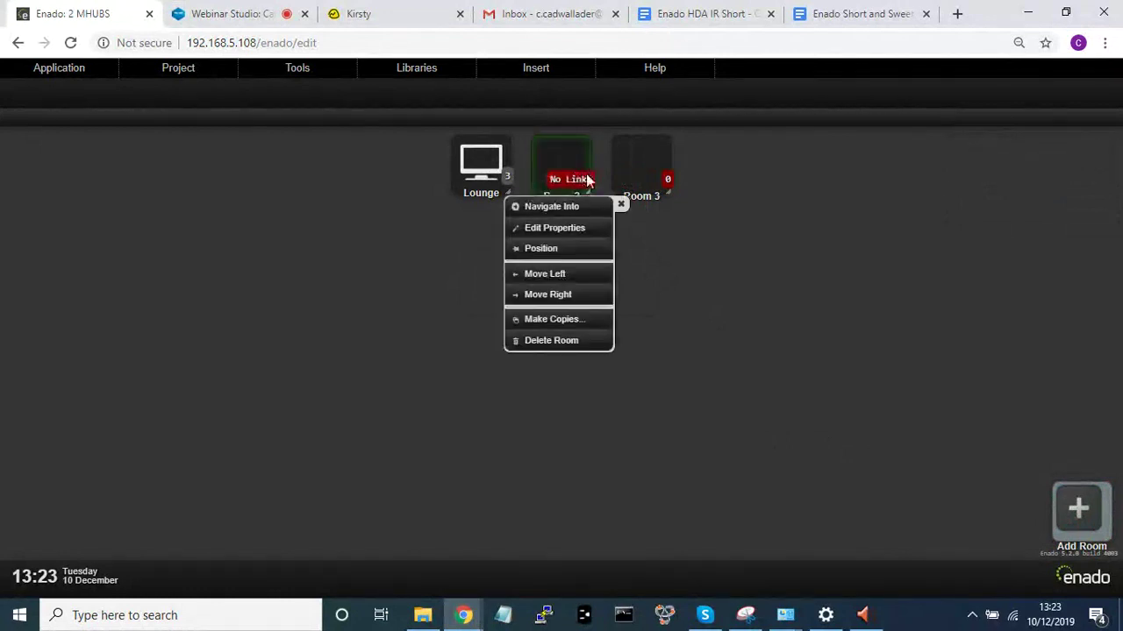
click(573, 227)
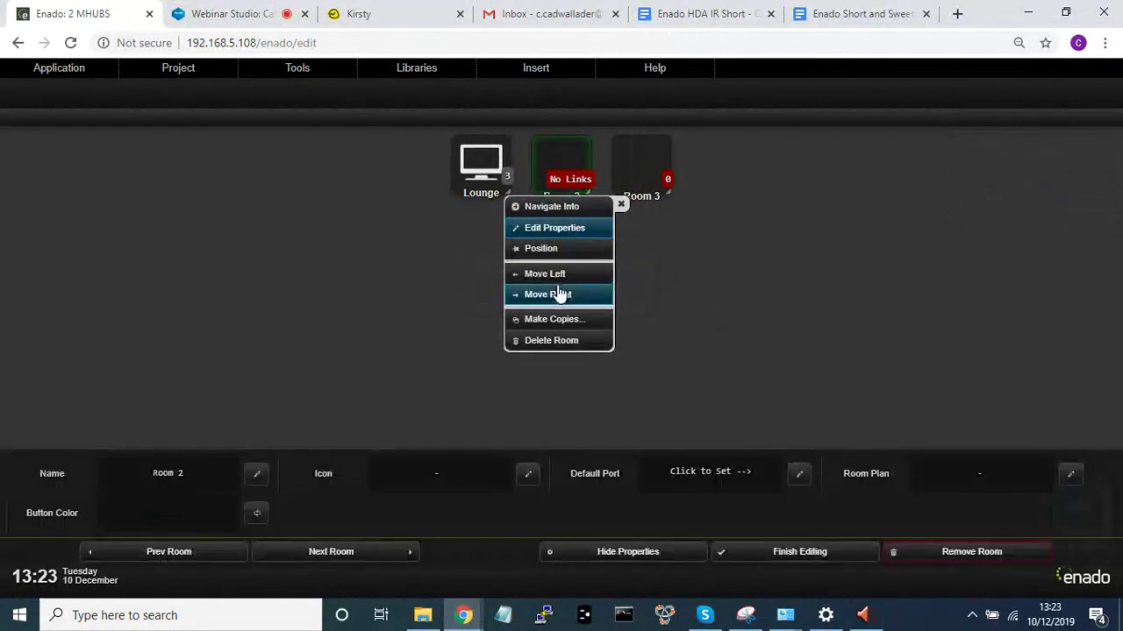
double_click(171, 467)
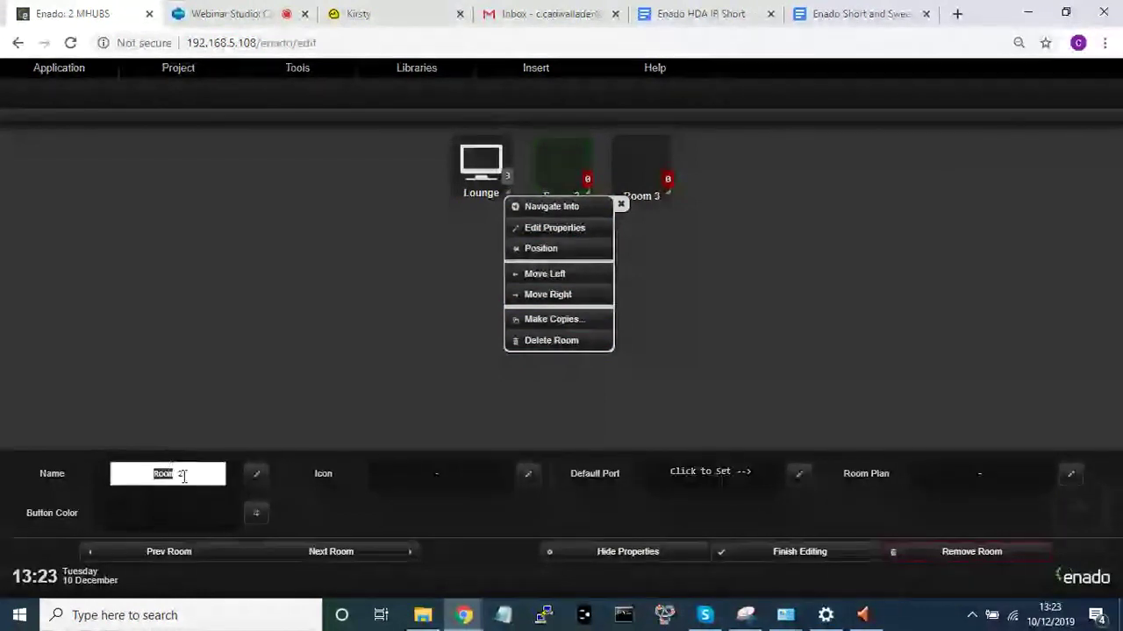
drag(181, 473, 126, 466)
text(ut 1)
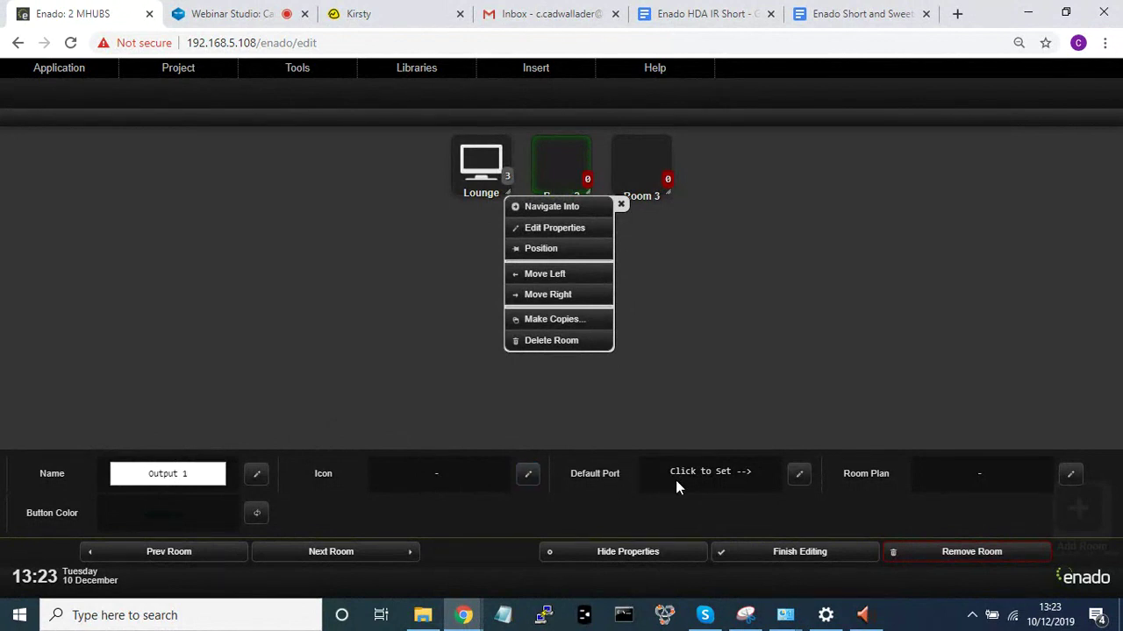
Set the default port of the Output 1 room to (ETHERNET) JustAddPower and finish editing the room
click(794, 479)
click(704, 331)
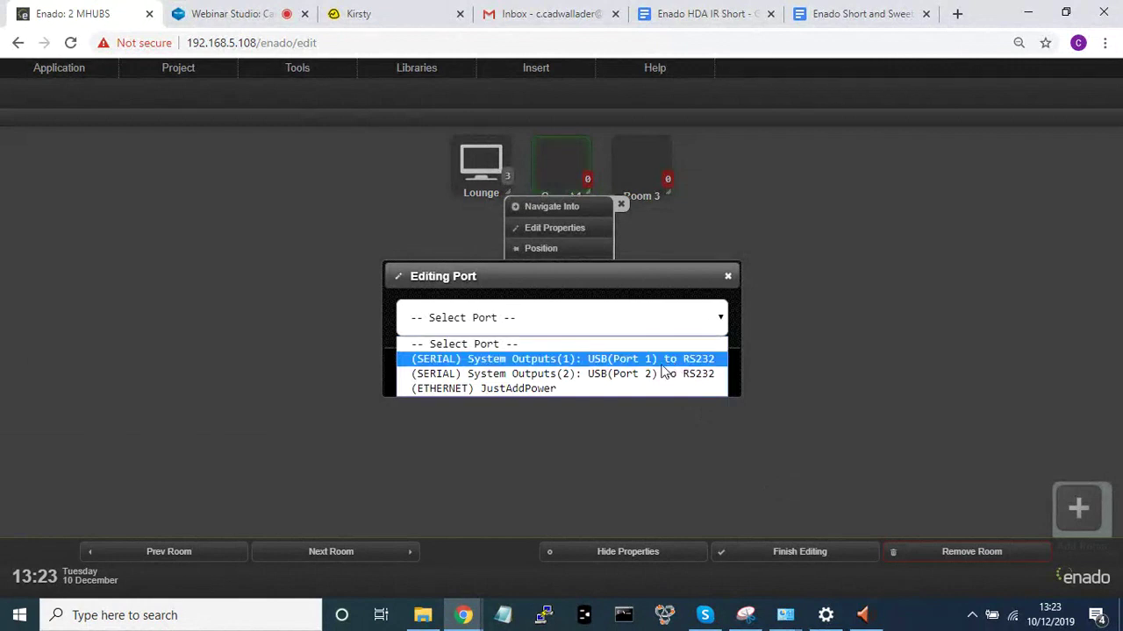
click(639, 388)
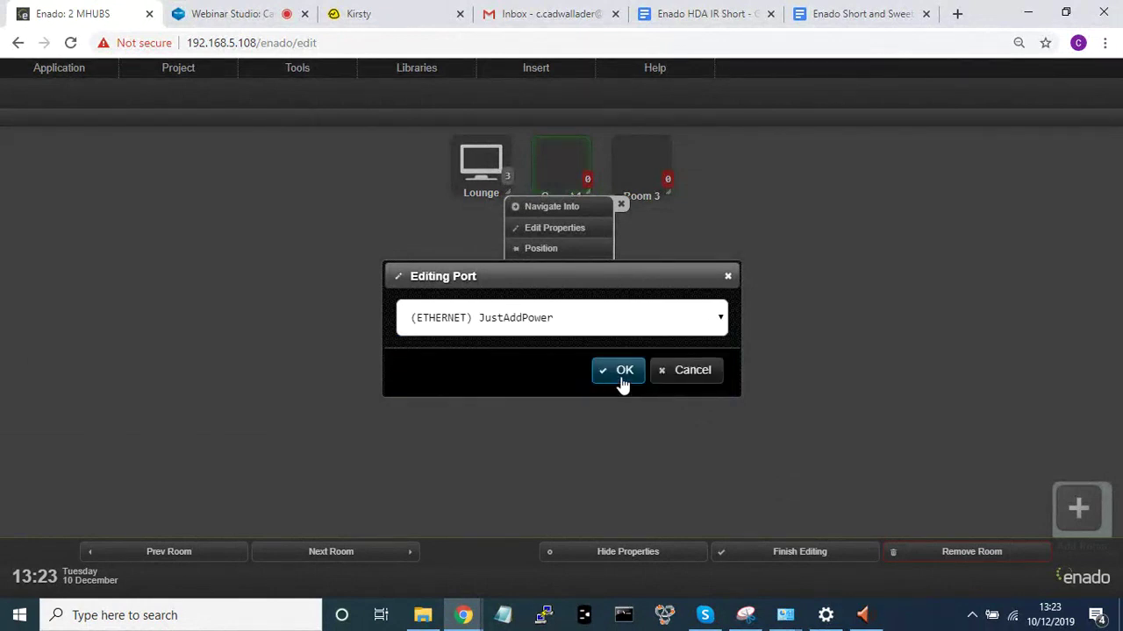
click(621, 373)
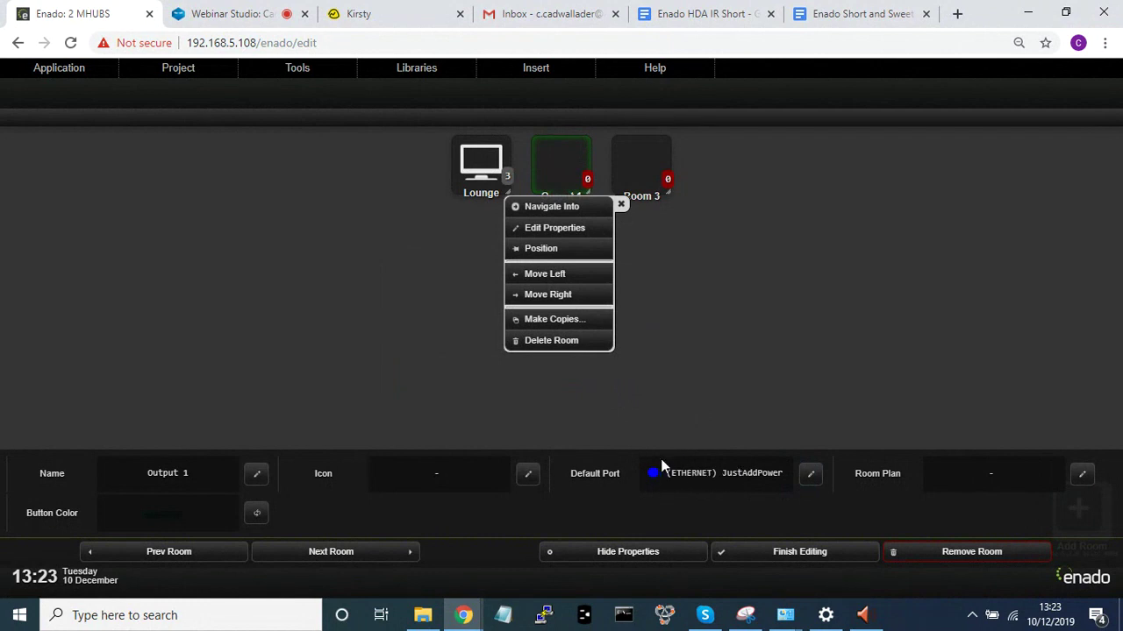
click(771, 552)
Rename Room 3 as Output 2 in its properties
click(640, 175)
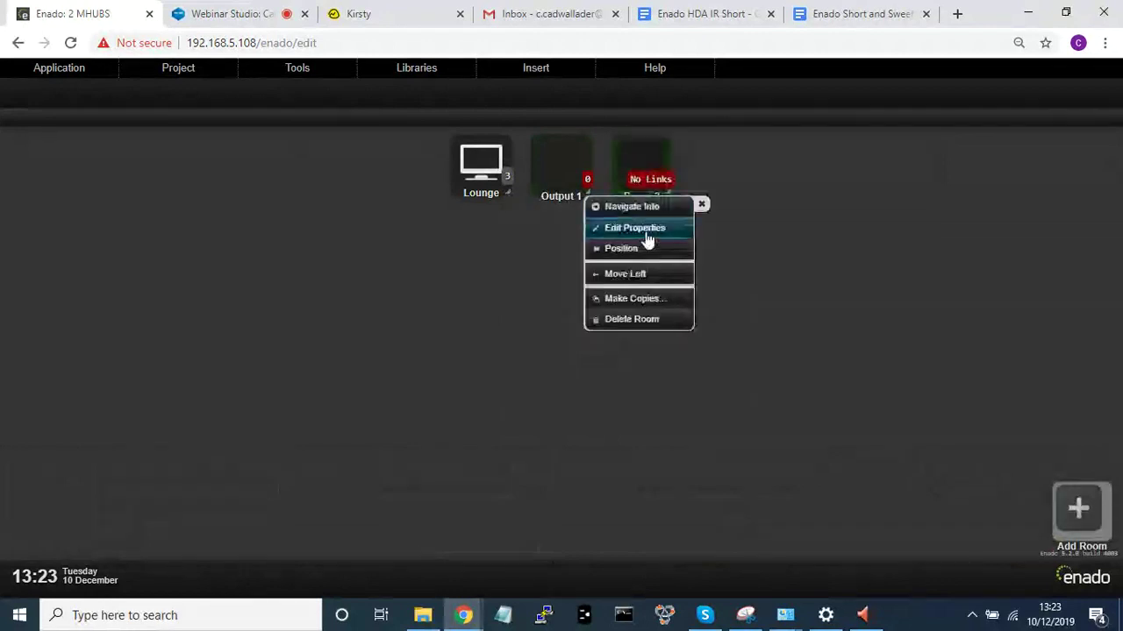
click(645, 230)
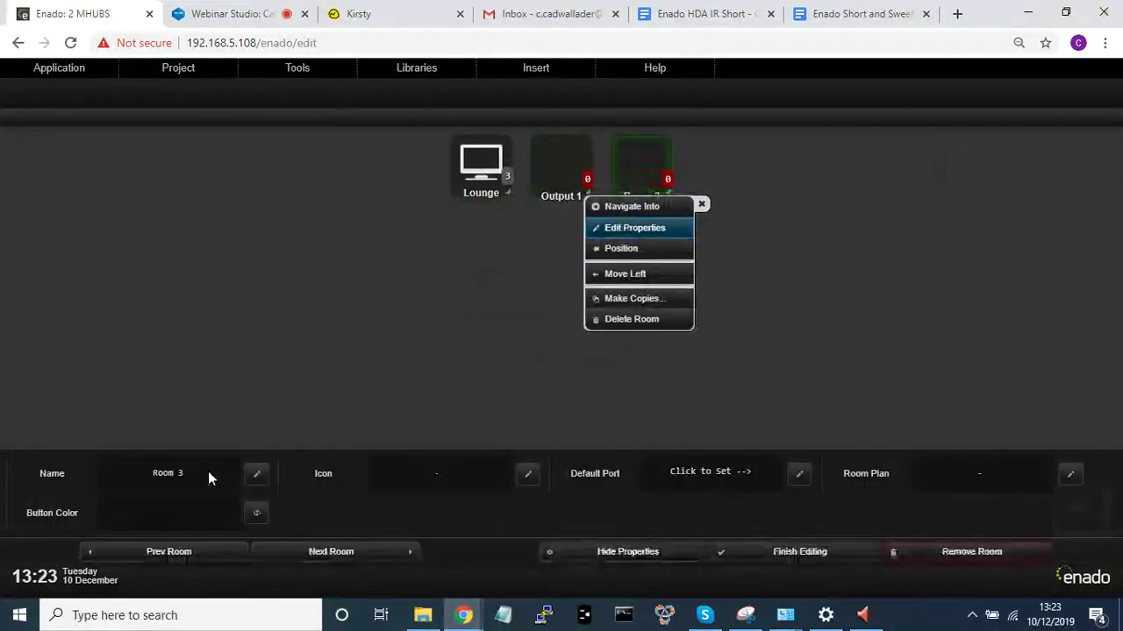
click(200, 469)
text(Ou)
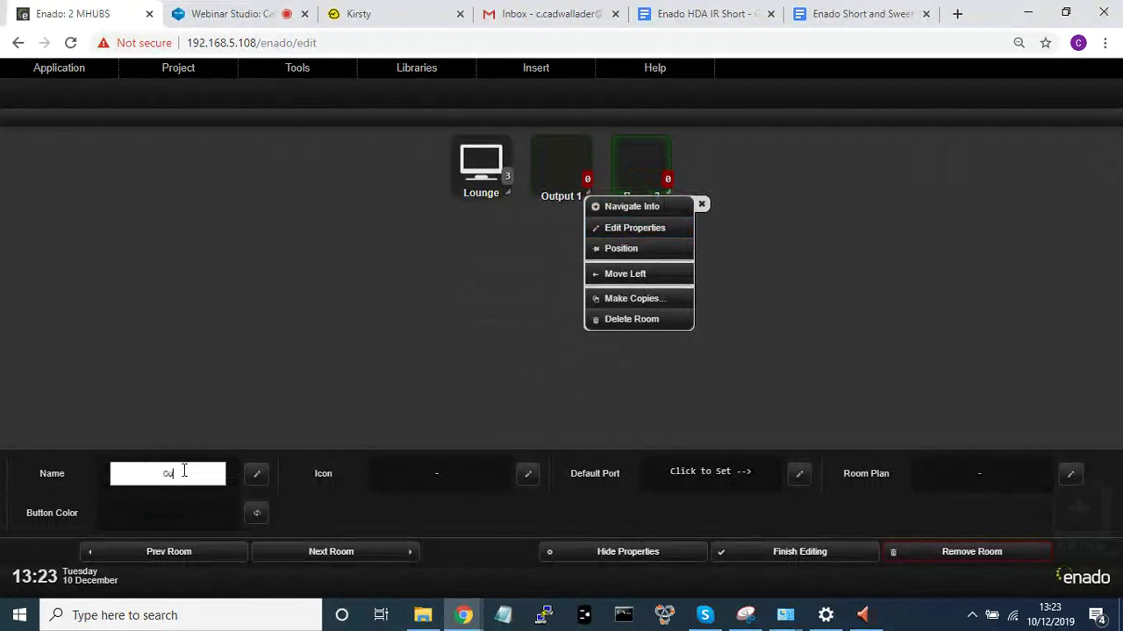
text(tput 1)
Assign (ETHERNET) JustAddPower as the default port of the Output 2 room and finish editing it
click(798, 474)
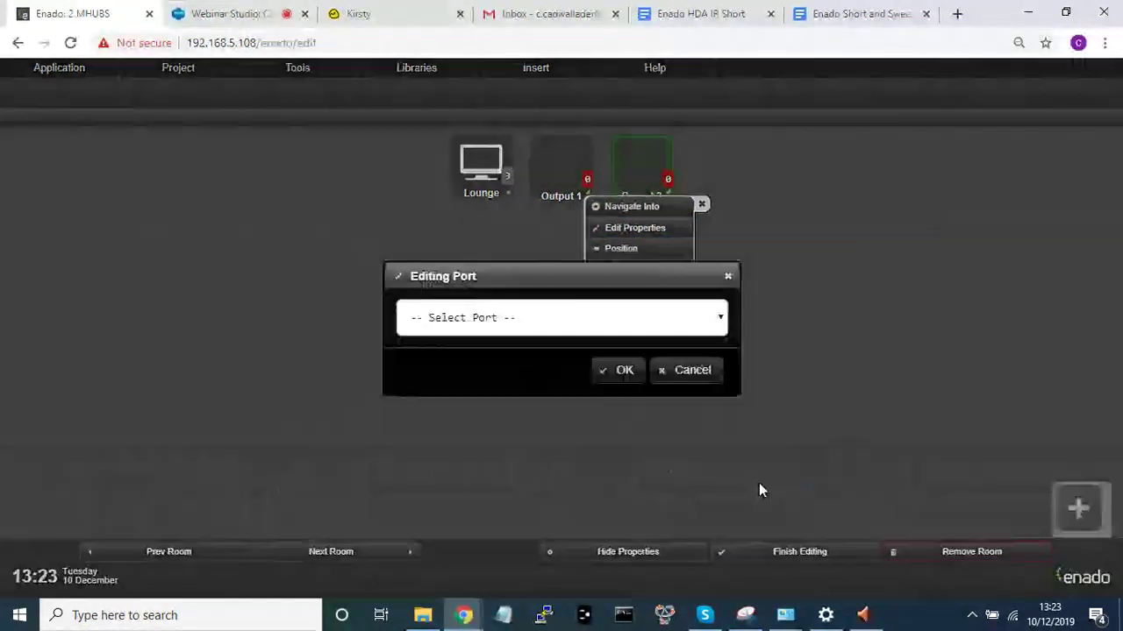
click(611, 331)
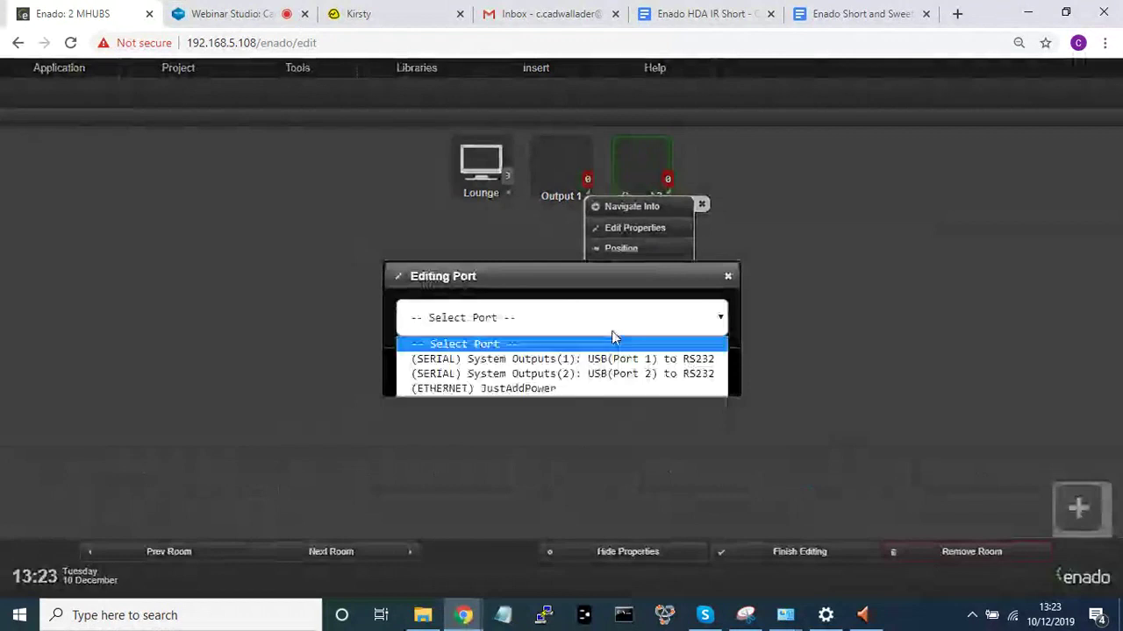
click(596, 386)
click(780, 556)
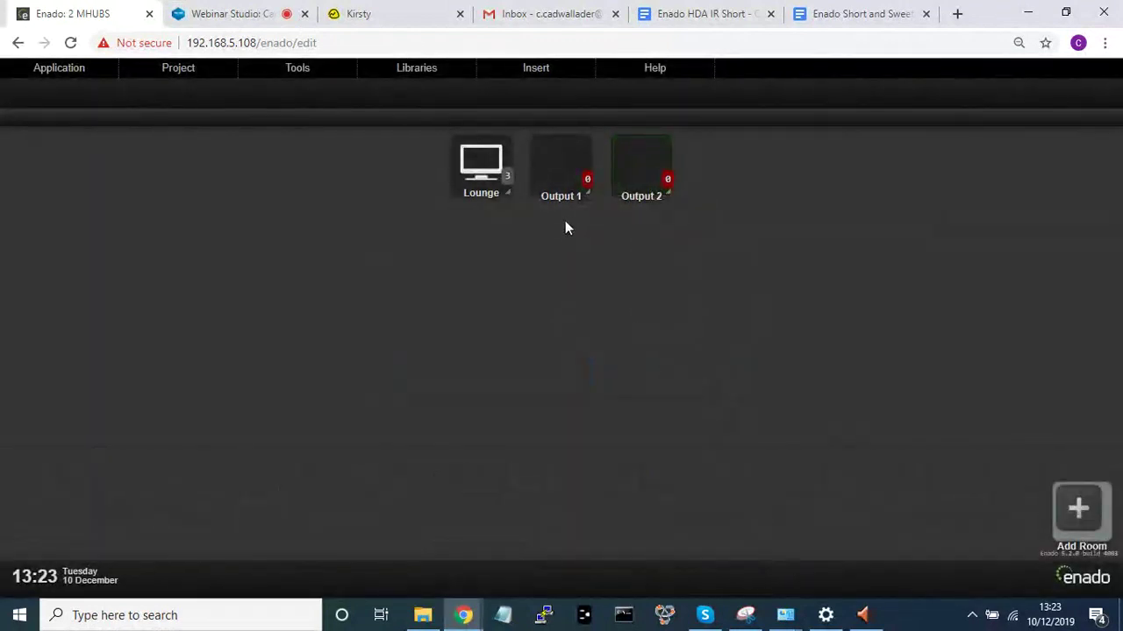
Navigate into the Output 1 room and add two activities
click(558, 181)
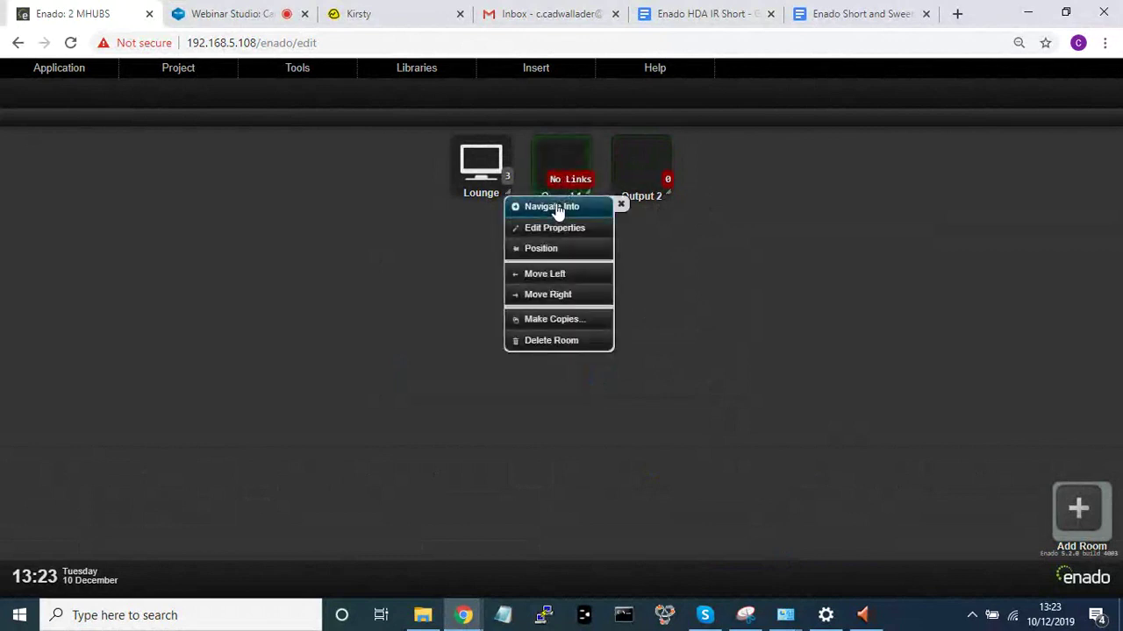
click(556, 208)
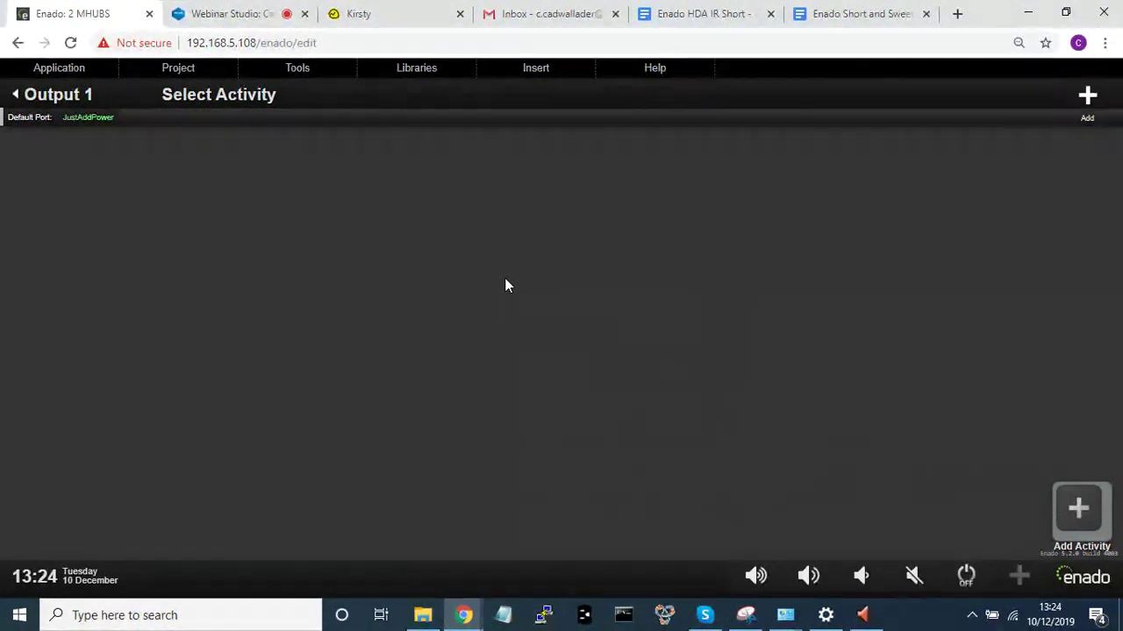
click(1080, 511)
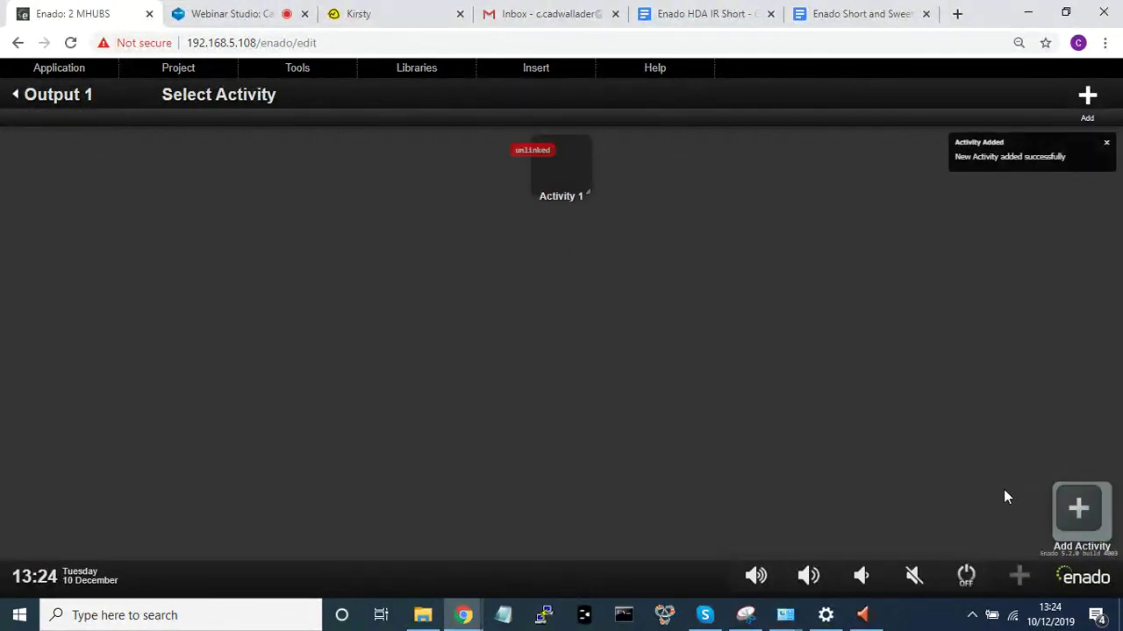
click(1080, 509)
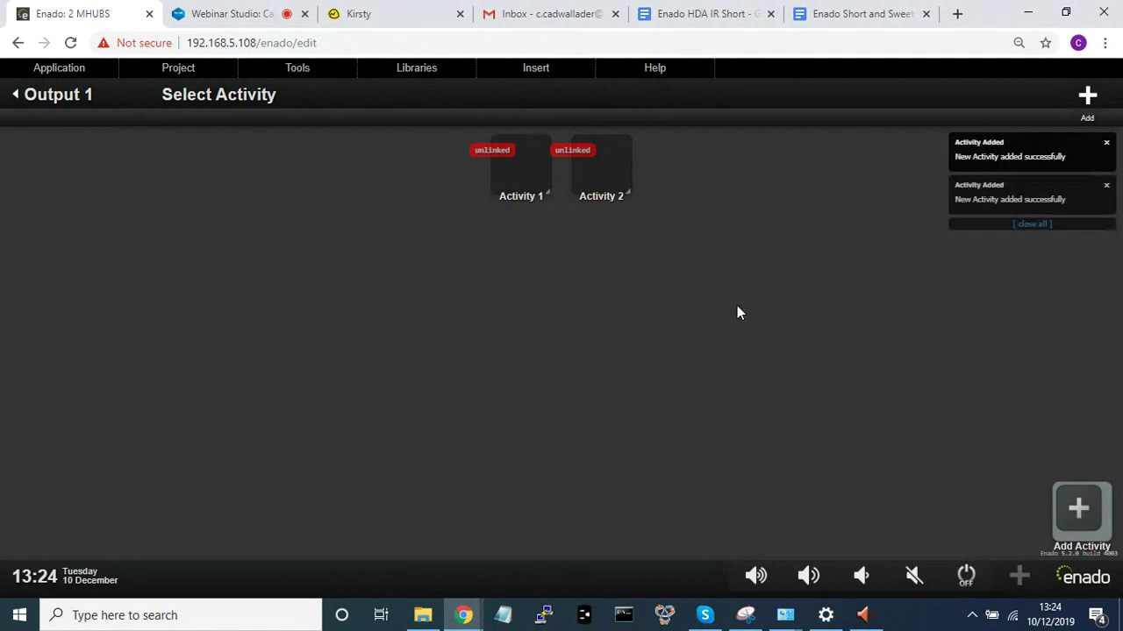
Rename Activity 1 in the Output 1 room as Input 1
click(529, 185)
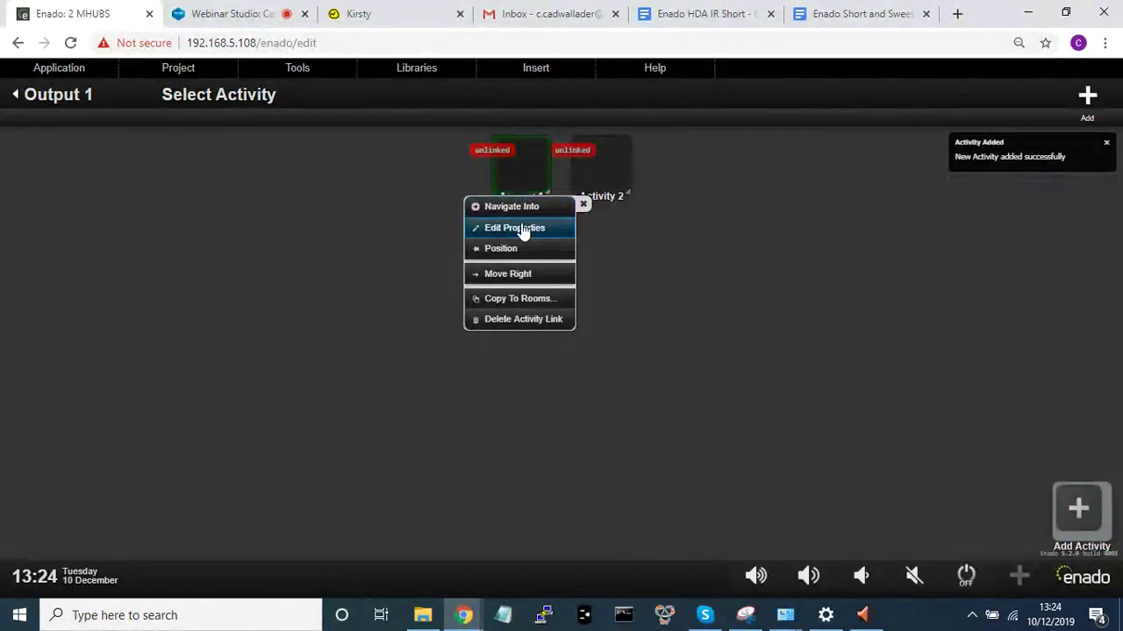
click(523, 230)
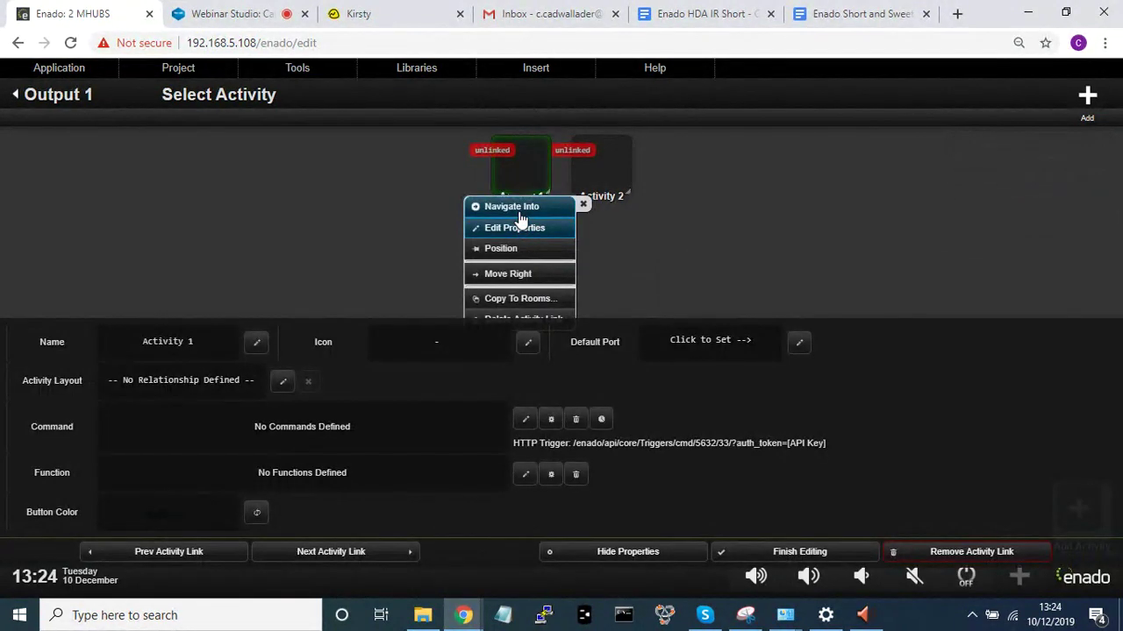
click(173, 340)
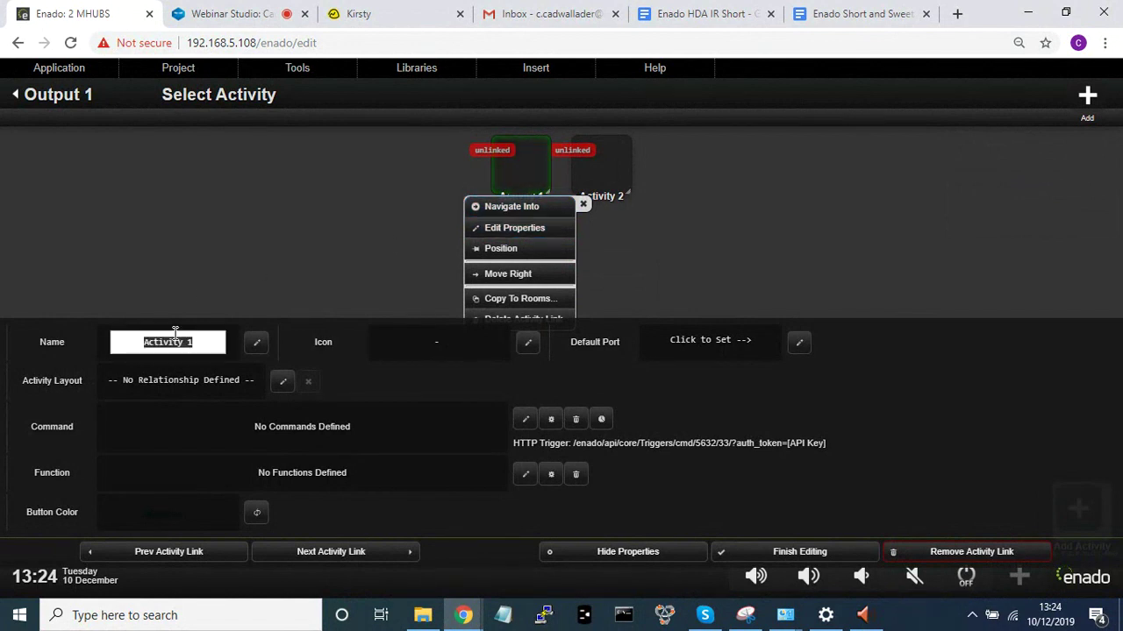
text(Input)
key(Return)
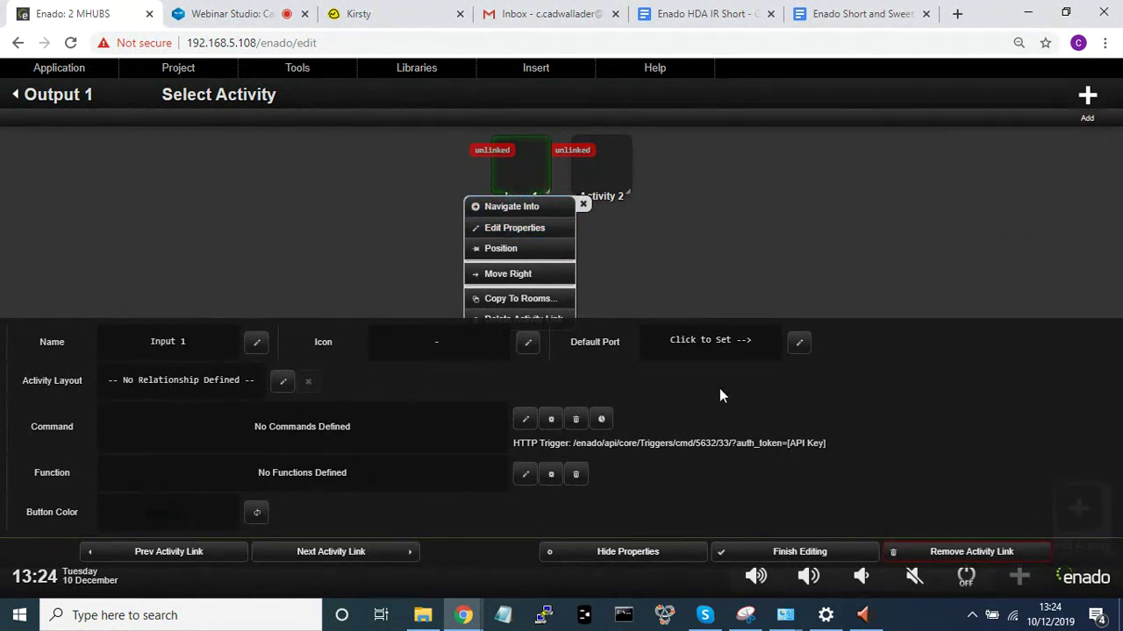
Set the default port of the Input 1 activity to (ETHERNET) JustAddPower
click(798, 344)
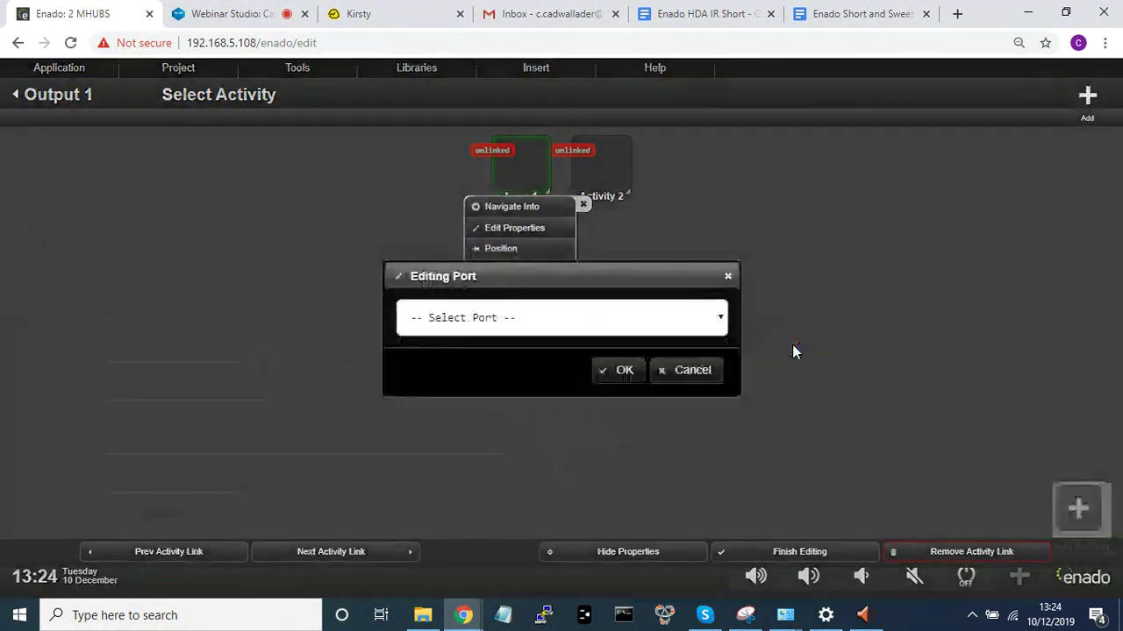
click(715, 318)
click(667, 388)
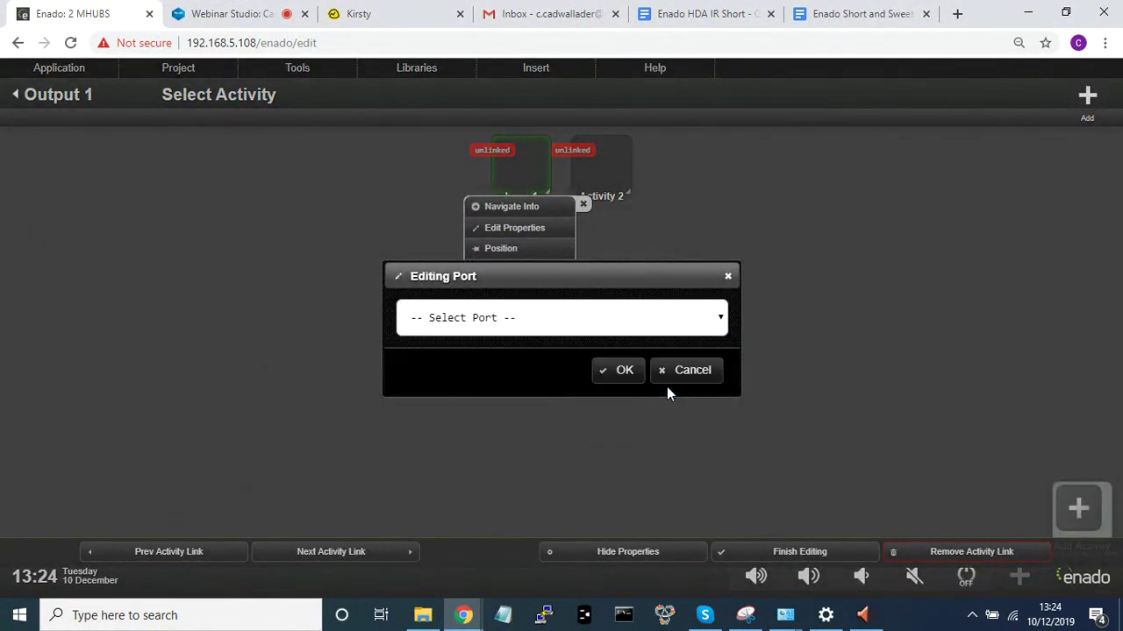
click(627, 379)
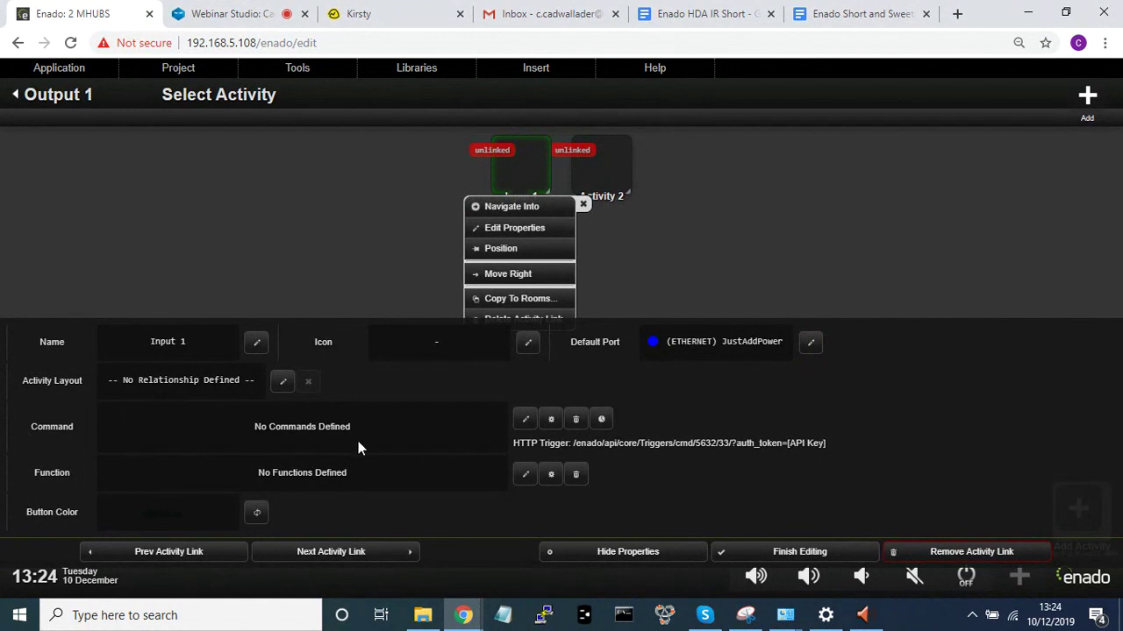
Assign the Luxul AMS4424P command Switch Transmitter 1 to Receiver 1 to the Input 1 activity and finish editing it
click(524, 422)
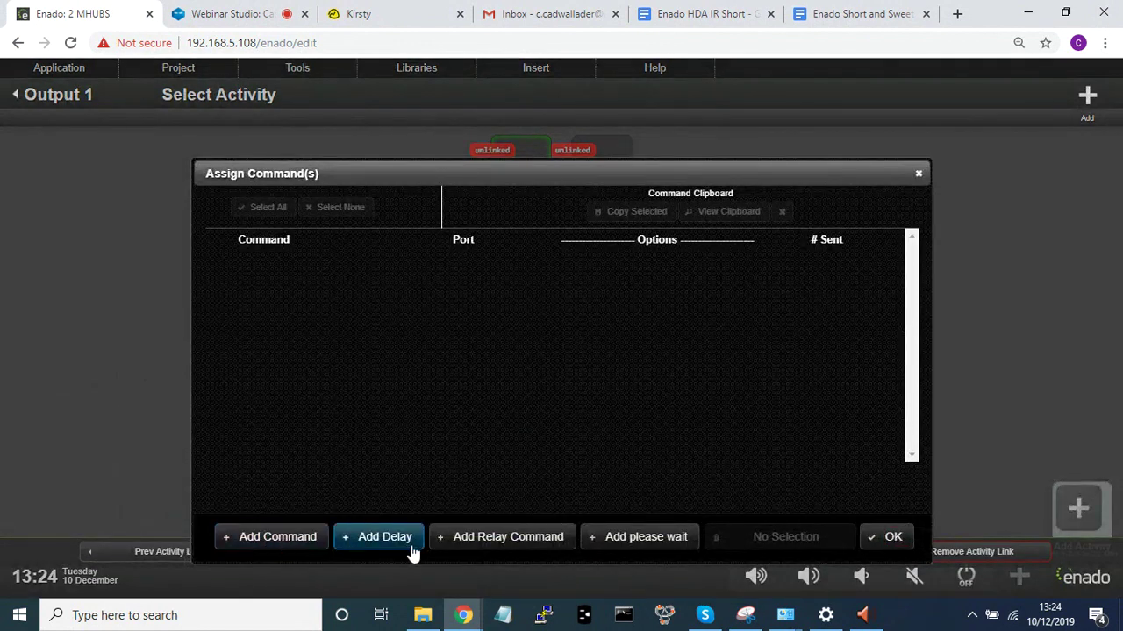
click(301, 537)
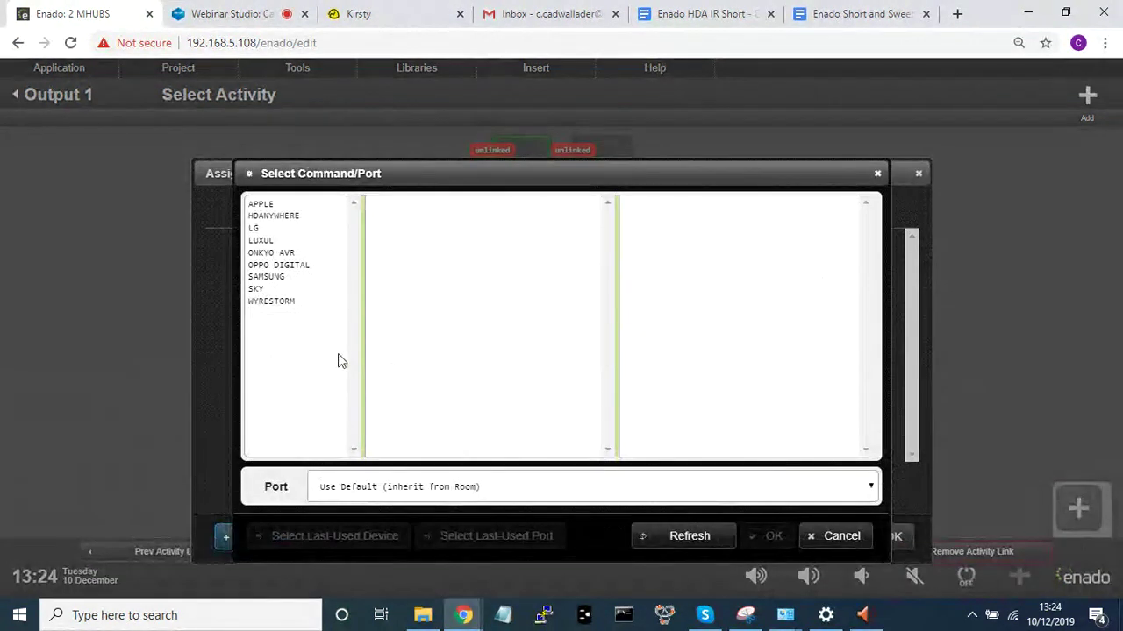
click(281, 244)
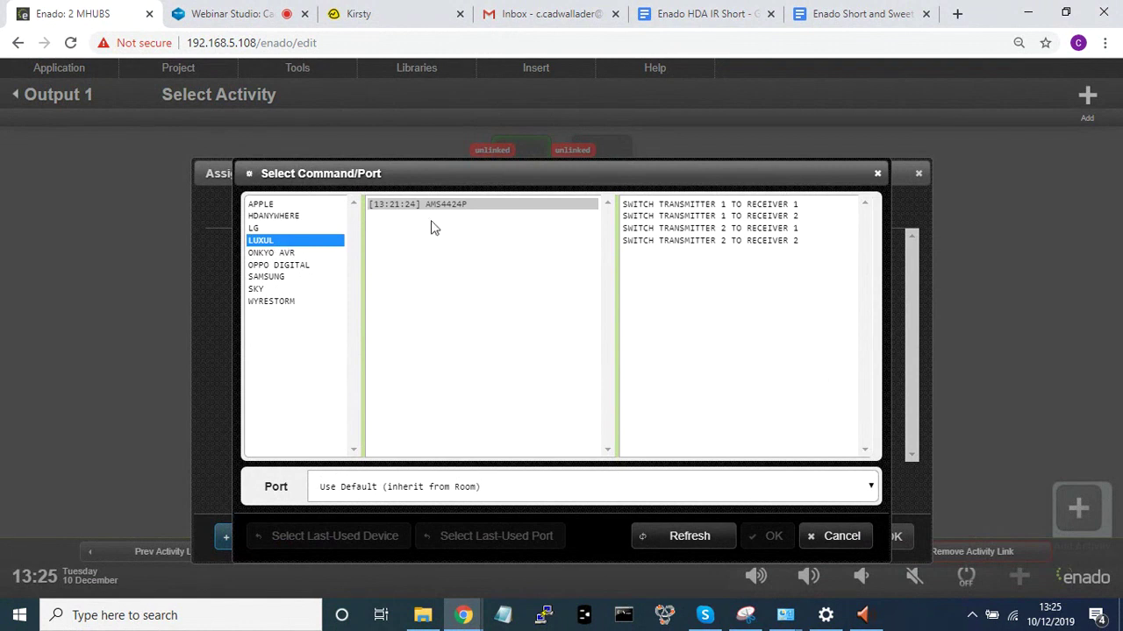
click(459, 208)
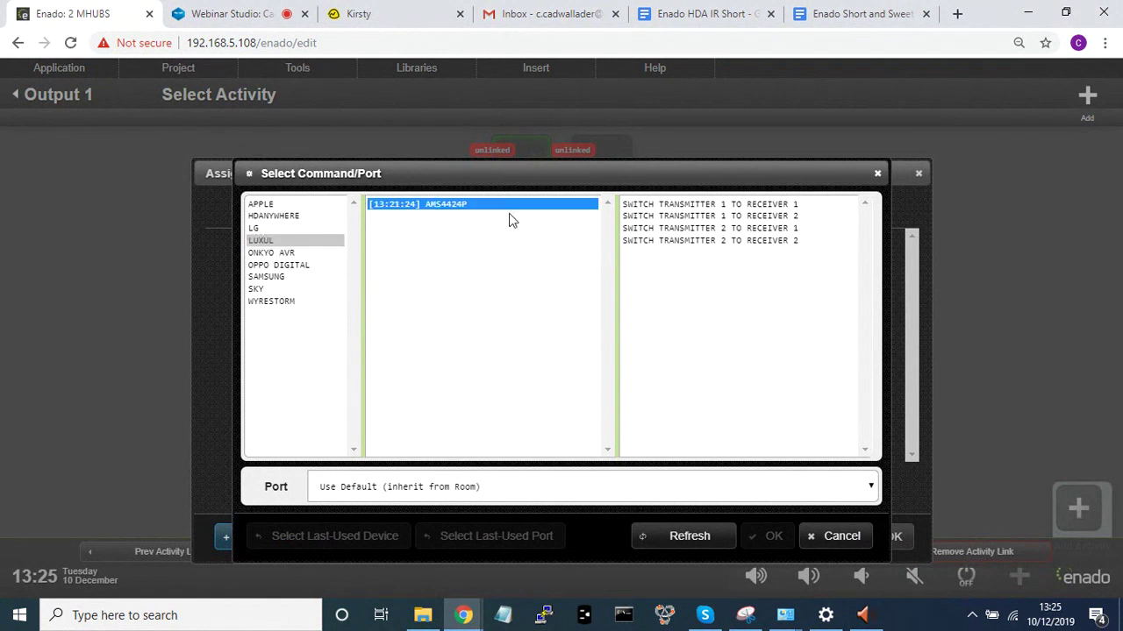
click(712, 207)
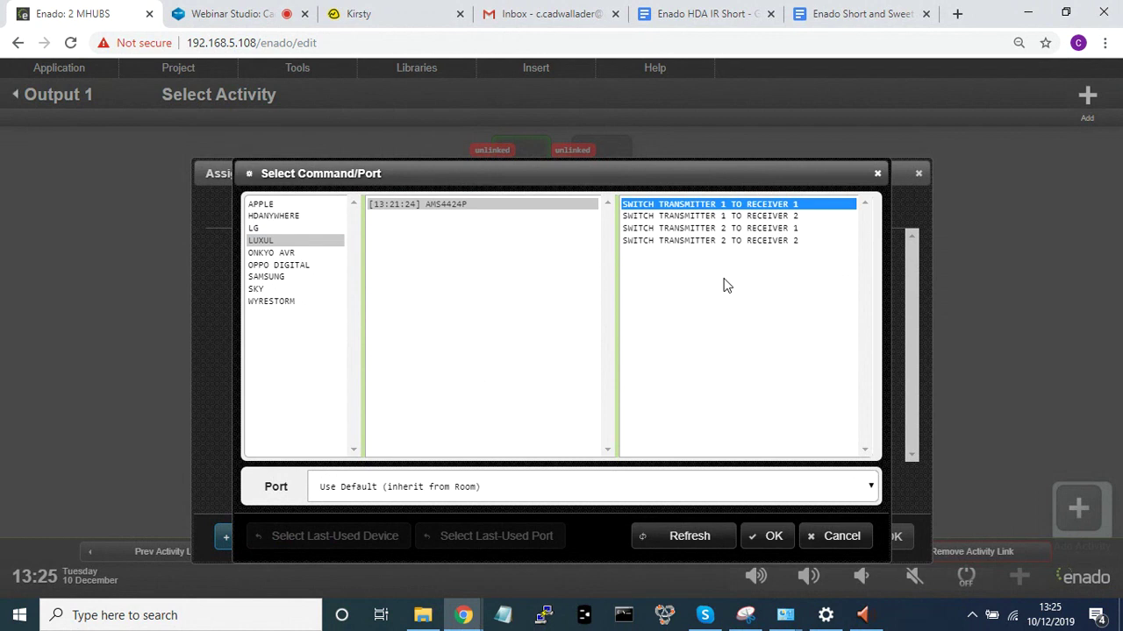
click(772, 536)
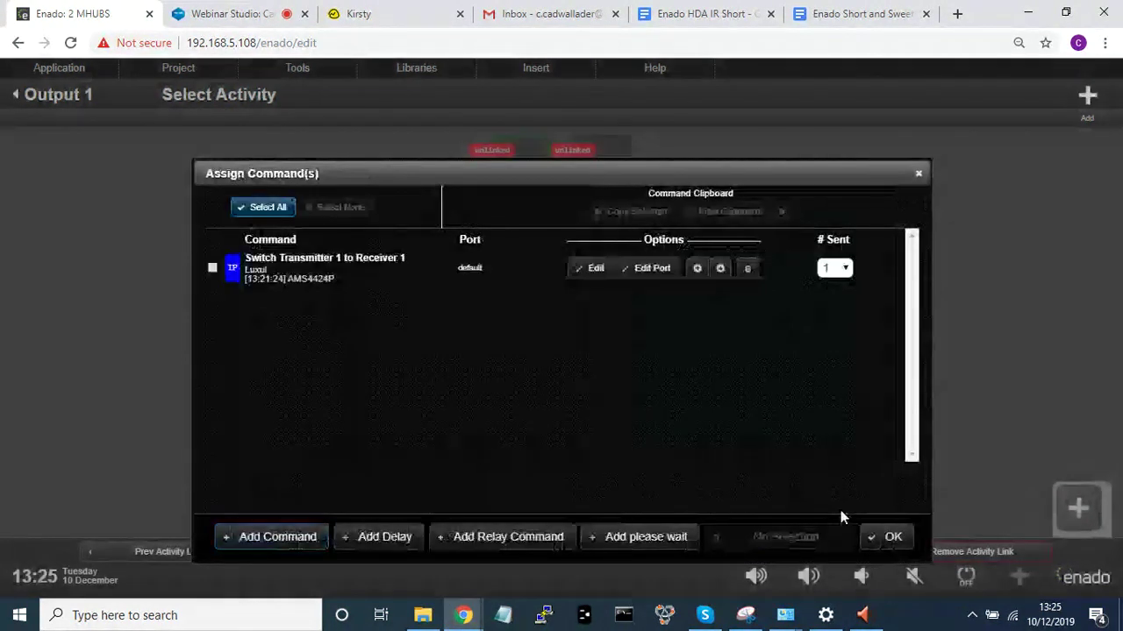
click(888, 538)
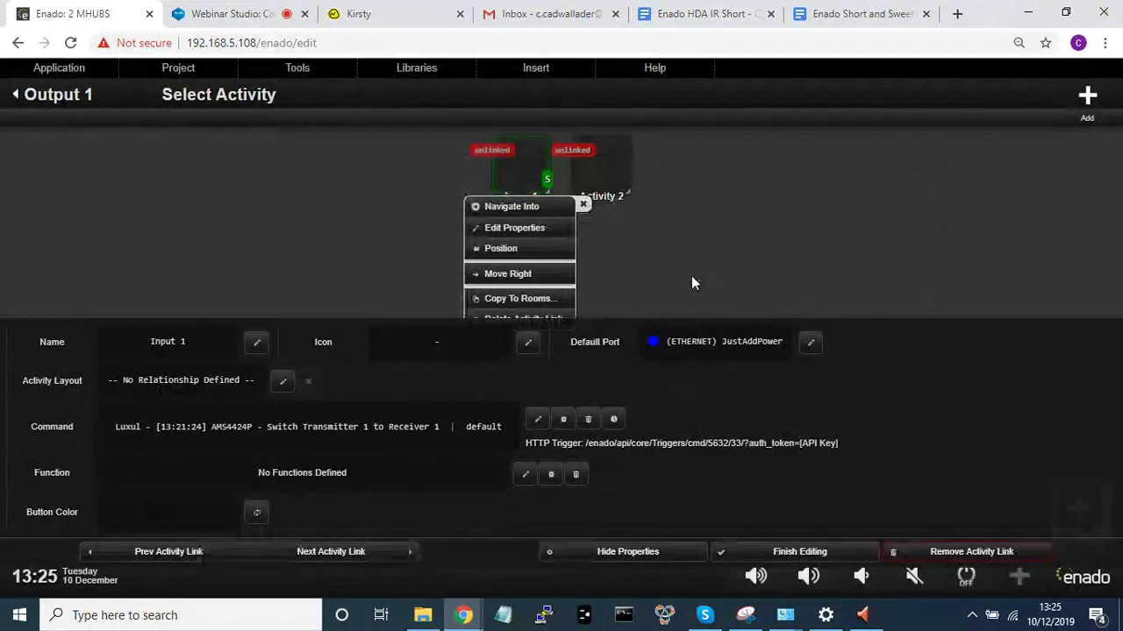
click(800, 549)
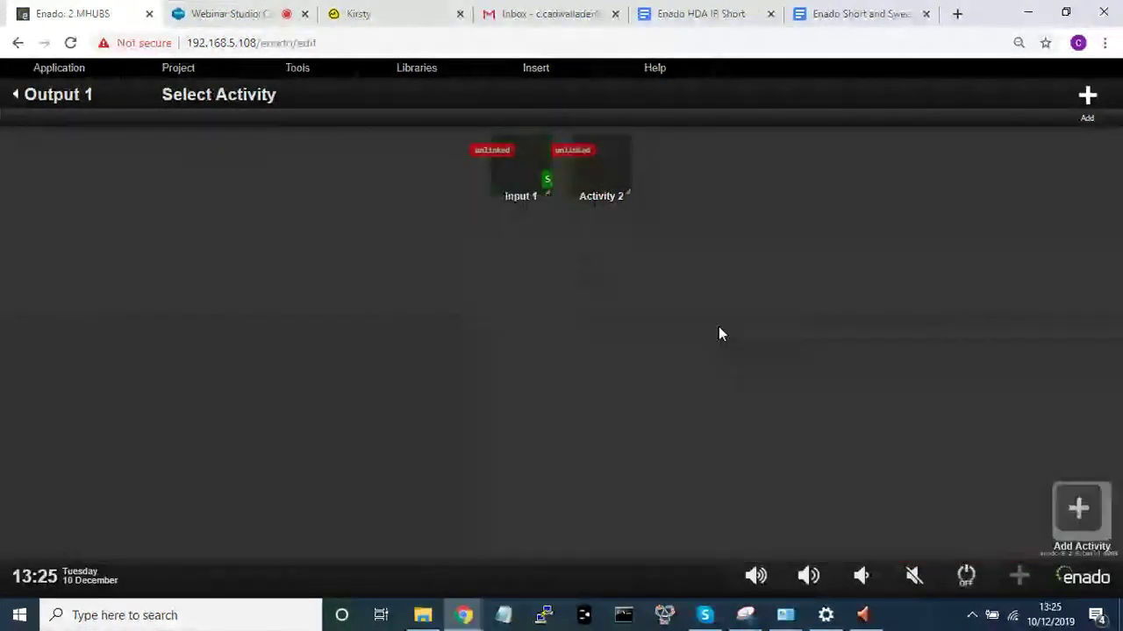
Rename Activity 2 in the Output 1 room as Input 2
click(608, 190)
click(612, 230)
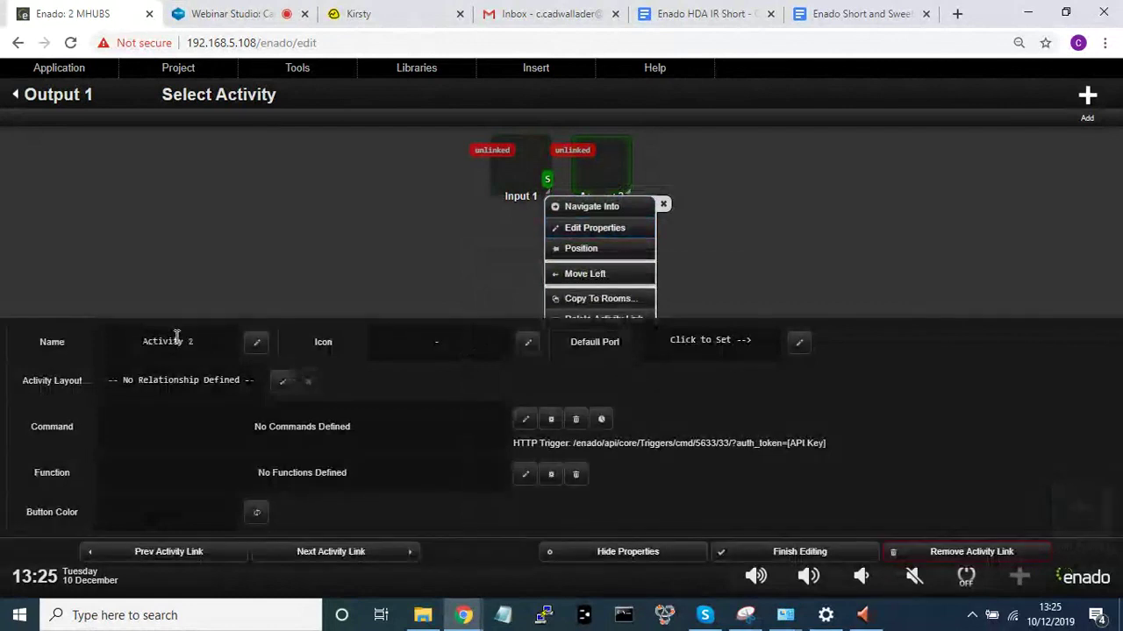
click(184, 335)
text(Input)
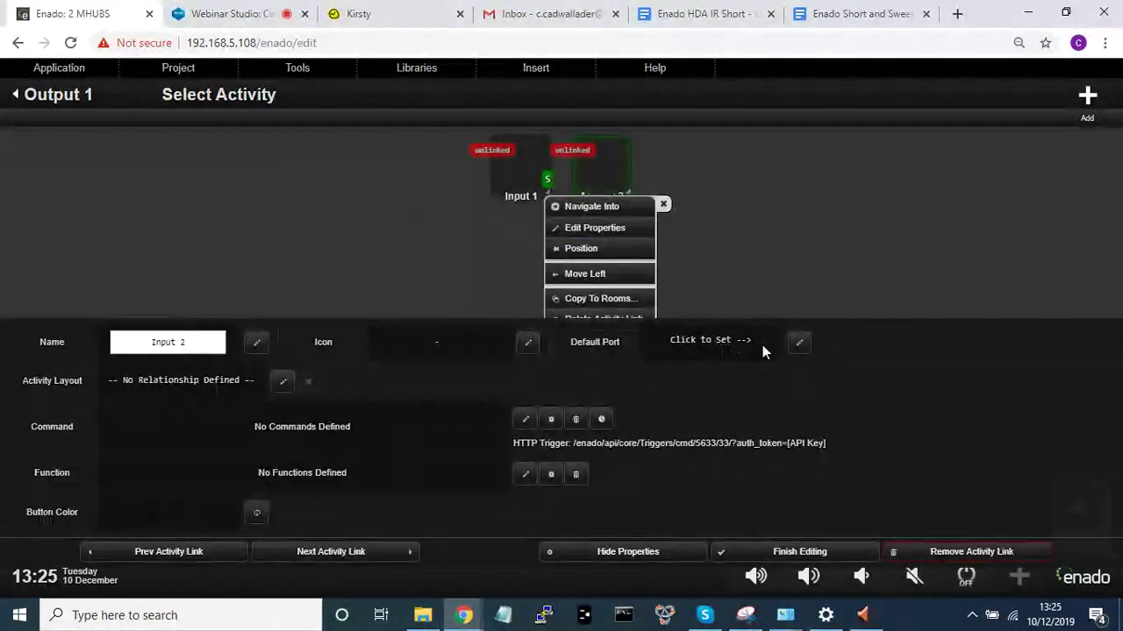
Set the default port of the Input 2 activity to (ETHERNET) JustAddPower
click(798, 343)
click(701, 333)
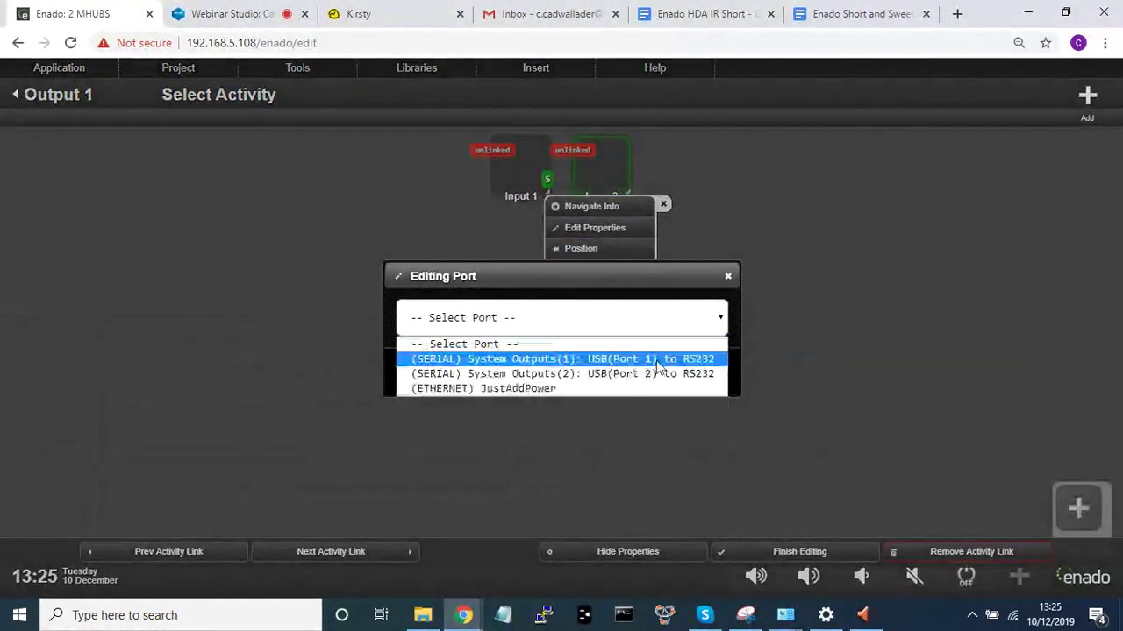
click(655, 388)
click(629, 374)
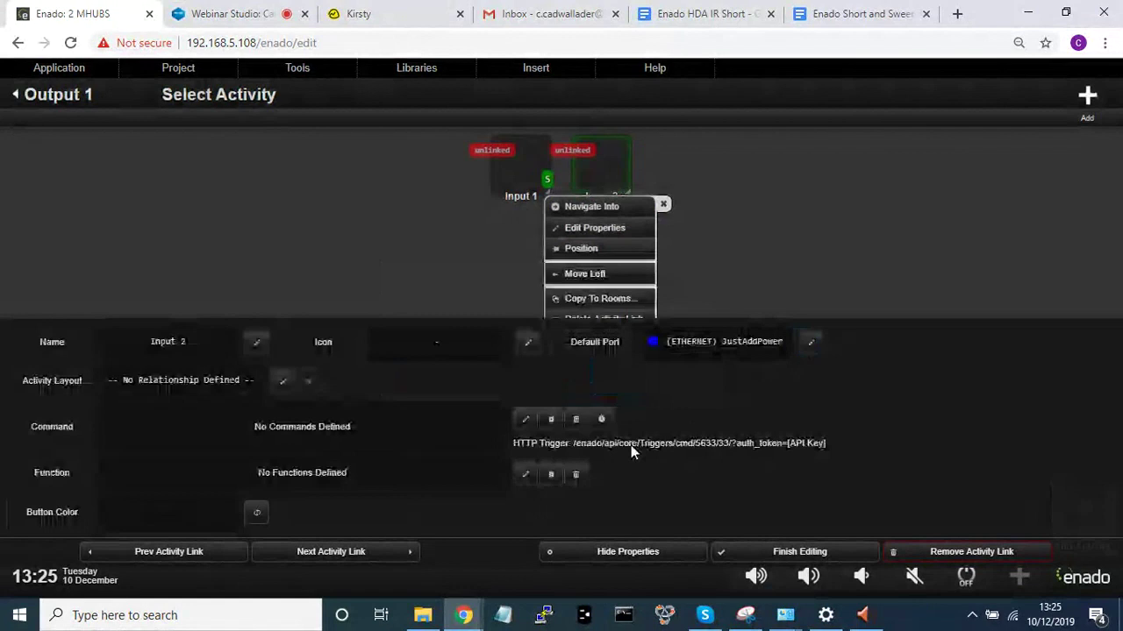
Assign the Luxul AMS4424P command Switch Transmitter 2 to Receiver 1 to the Input 2 activity and finish editing it
click(524, 421)
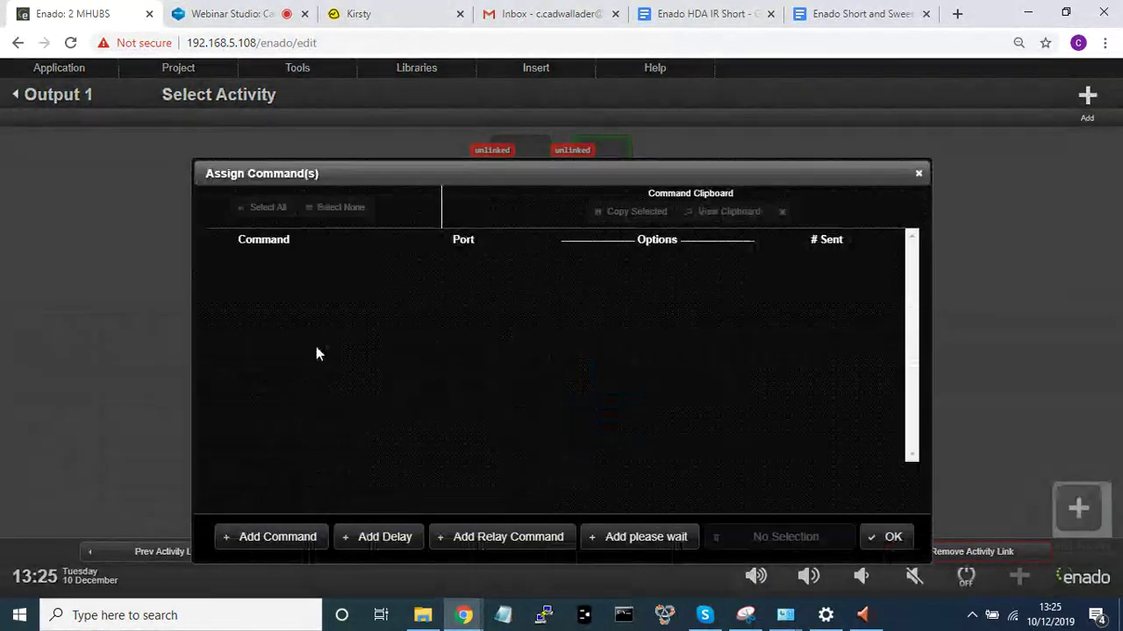
click(277, 537)
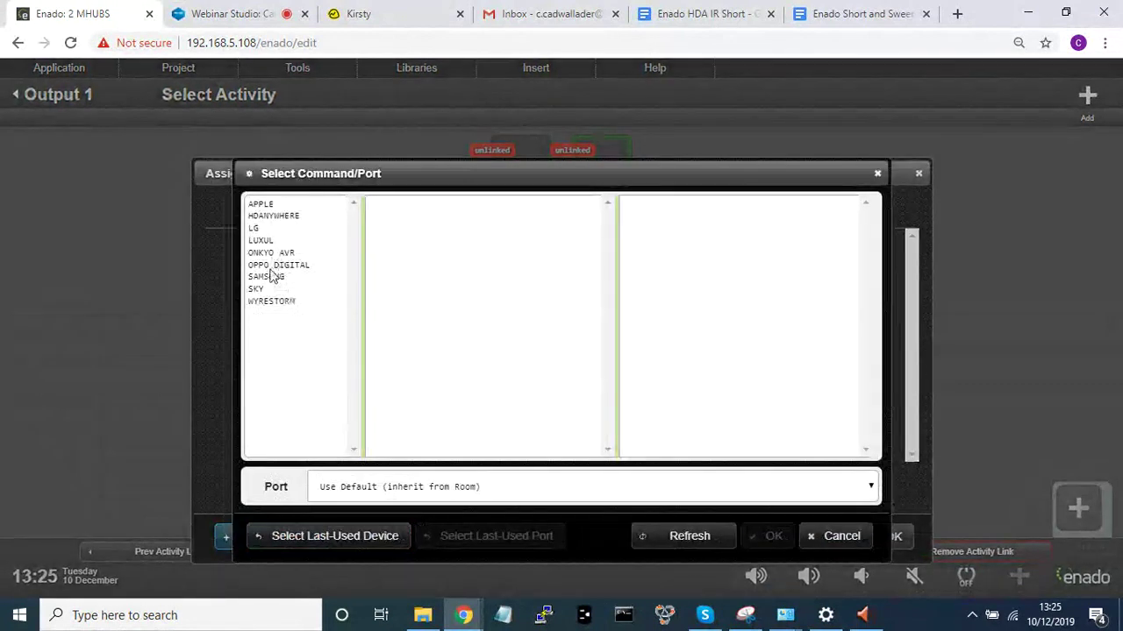
click(260, 240)
click(433, 204)
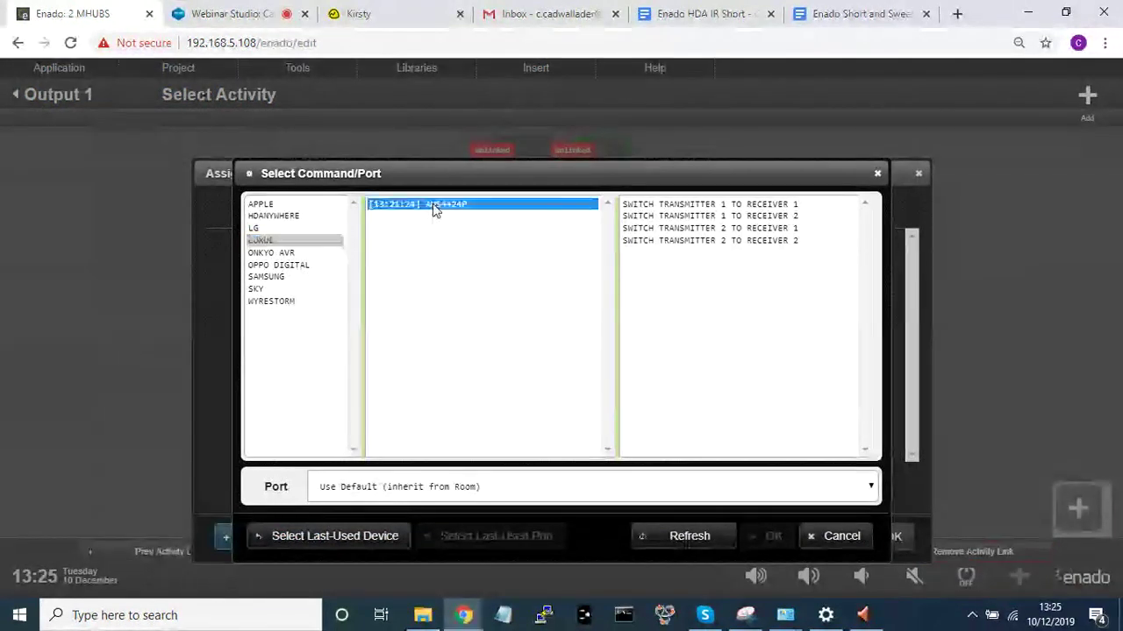
click(702, 232)
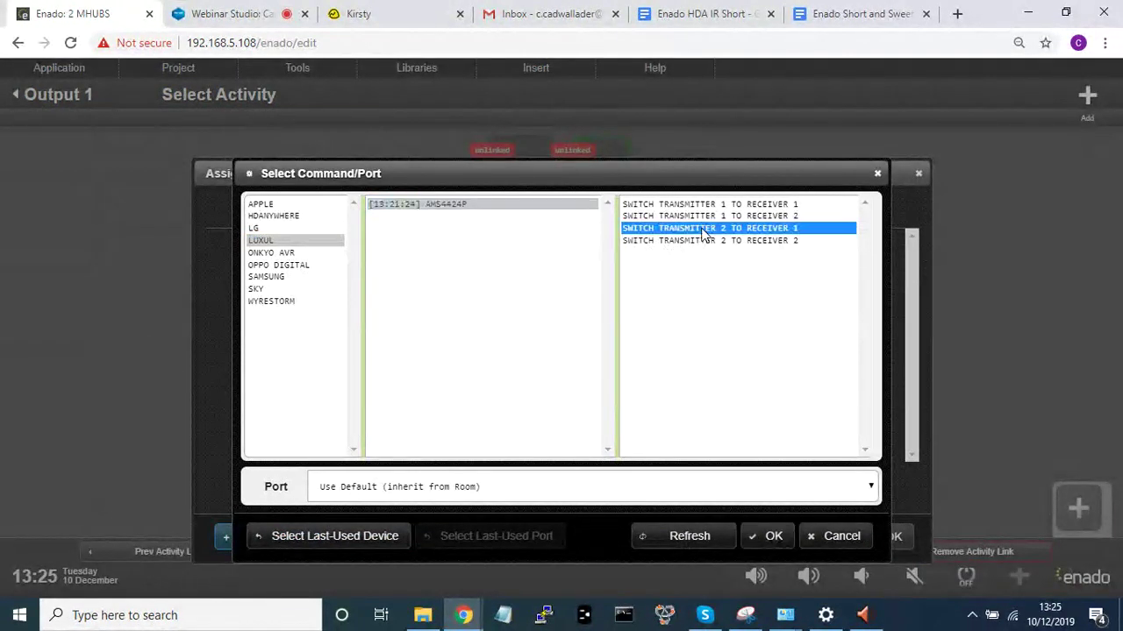
click(771, 538)
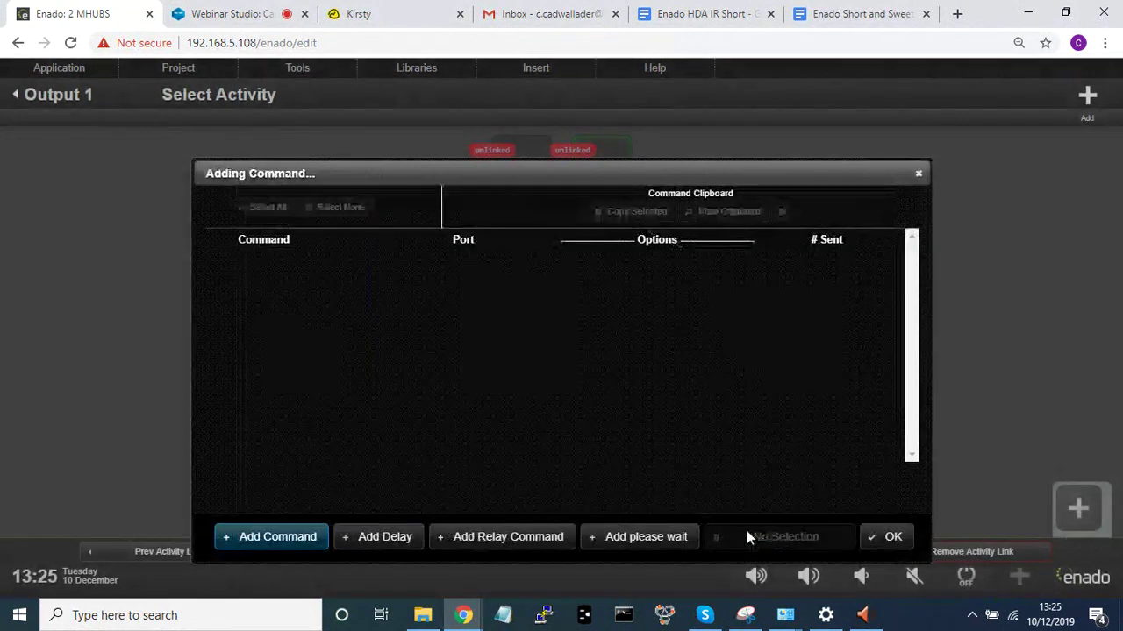
click(883, 541)
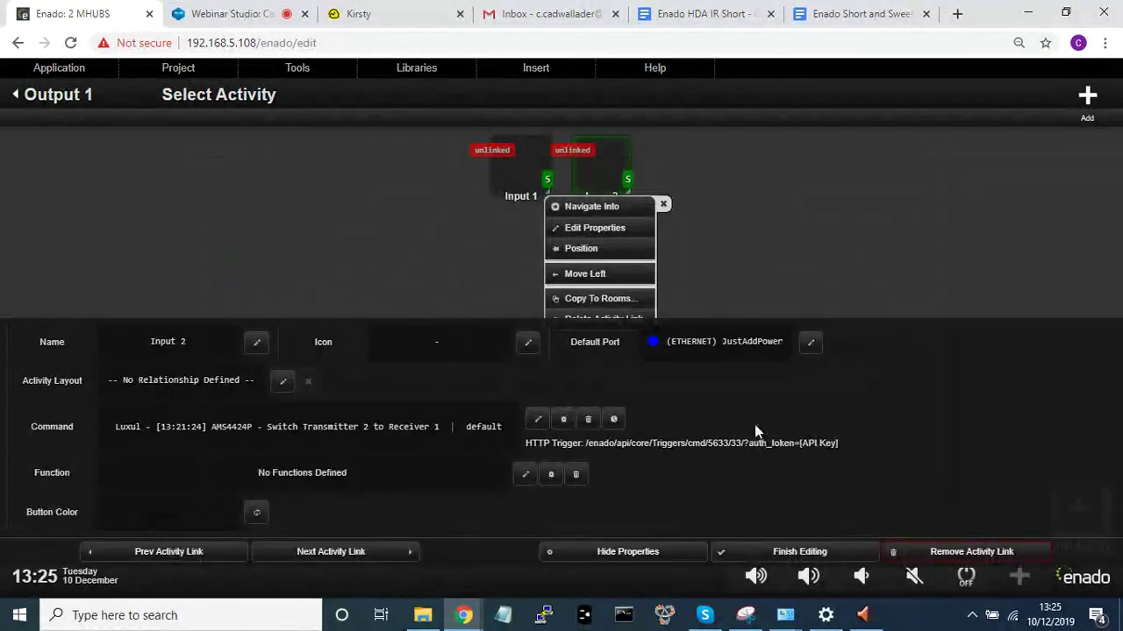
click(781, 549)
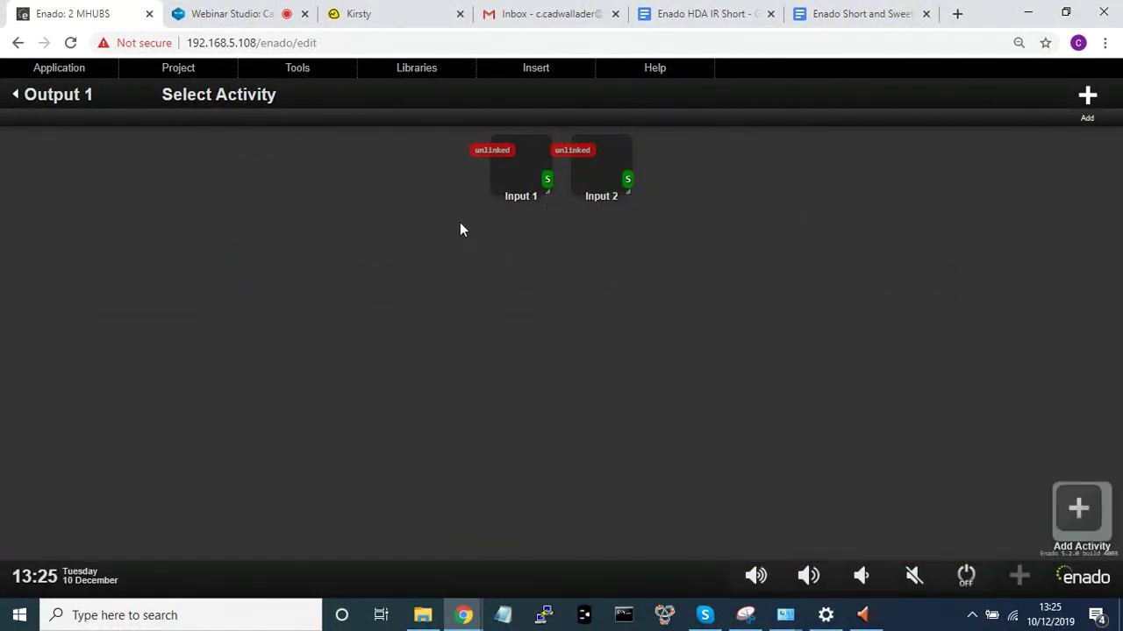
Go into the Output 2 room and add two activities to it
click(88, 103)
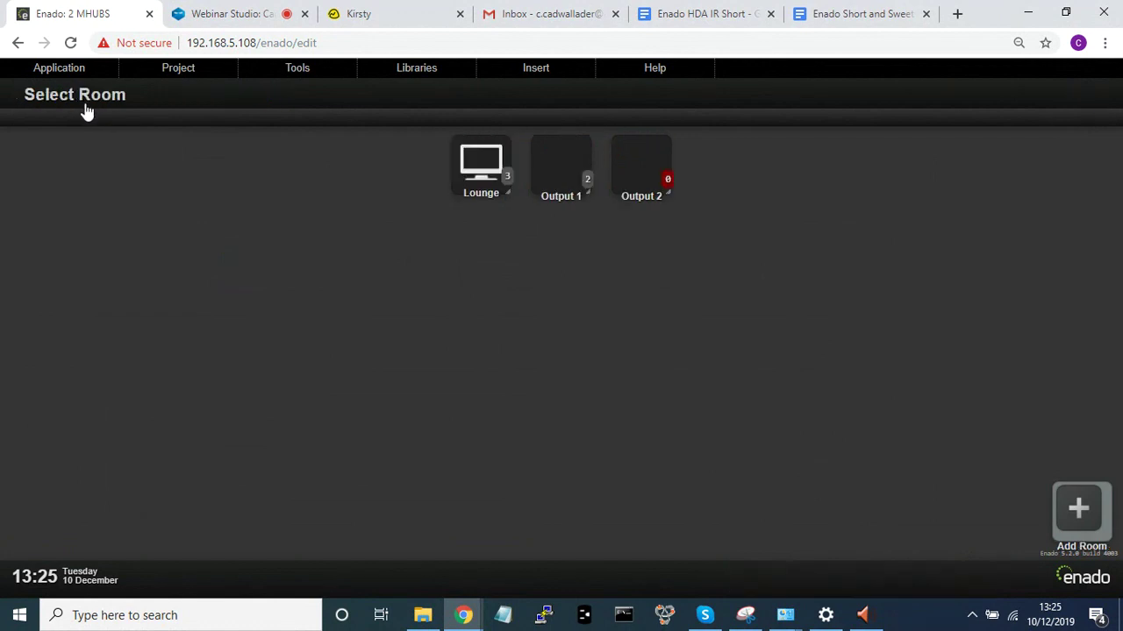
click(630, 166)
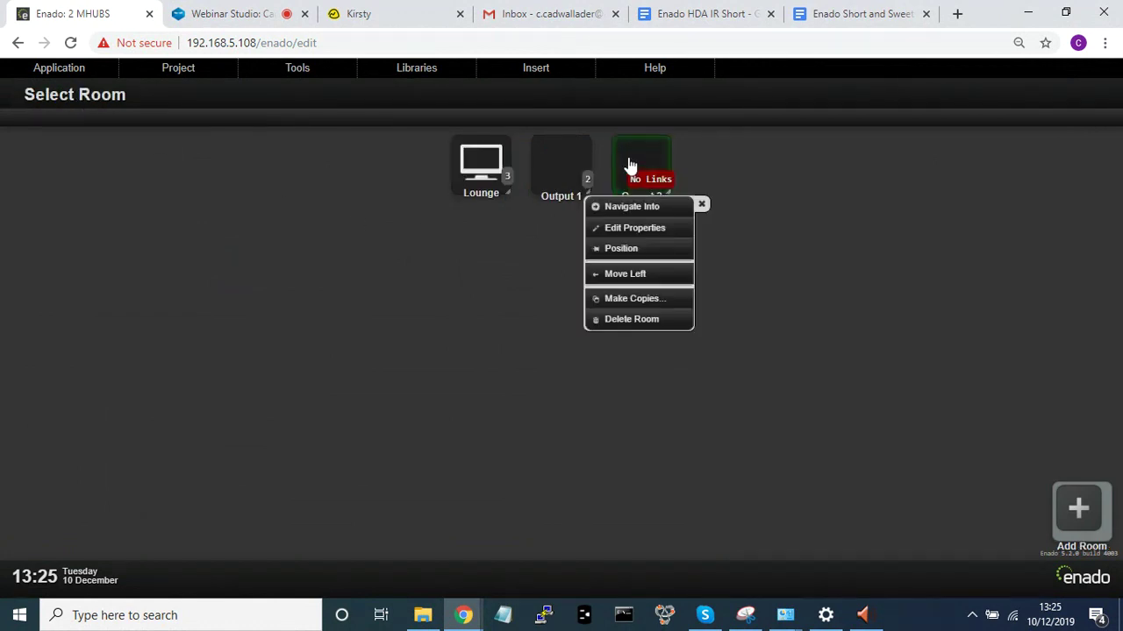
click(637, 229)
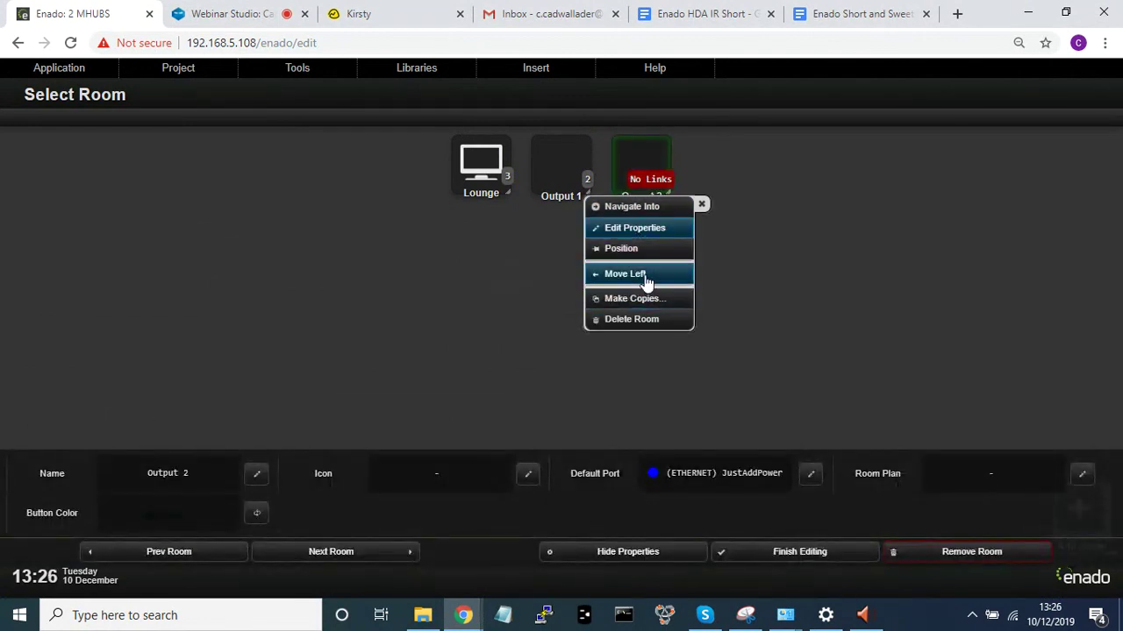
click(643, 211)
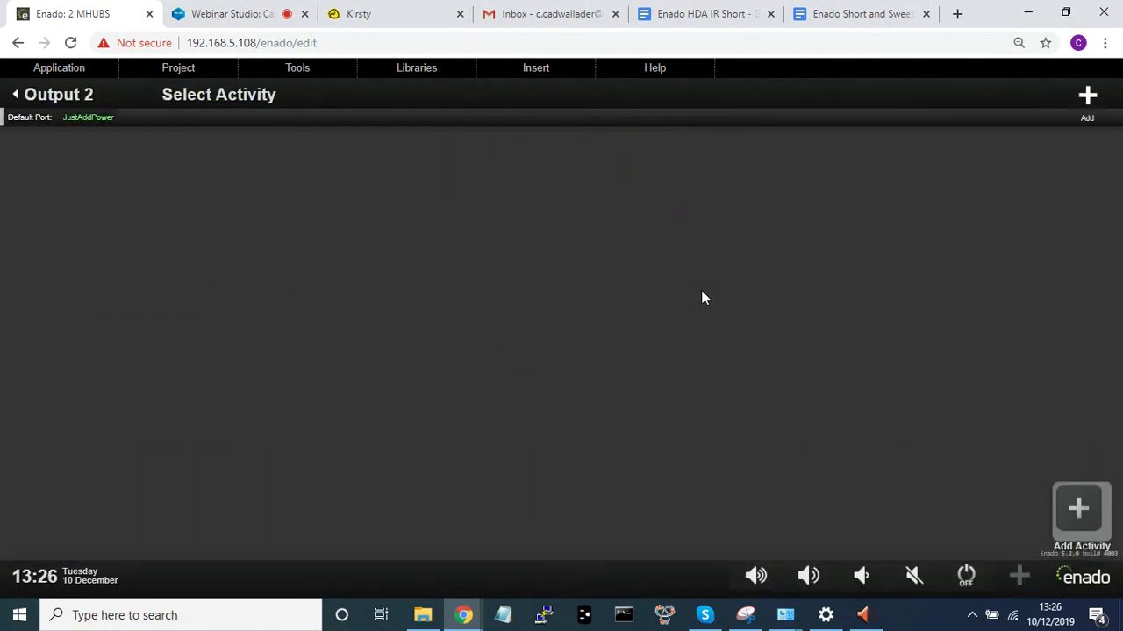
click(1069, 513)
click(1068, 513)
Rename Activity 1 in the Output 2 room as Input 1
click(526, 175)
click(514, 228)
triple_click(205, 338)
text(Sound 1)
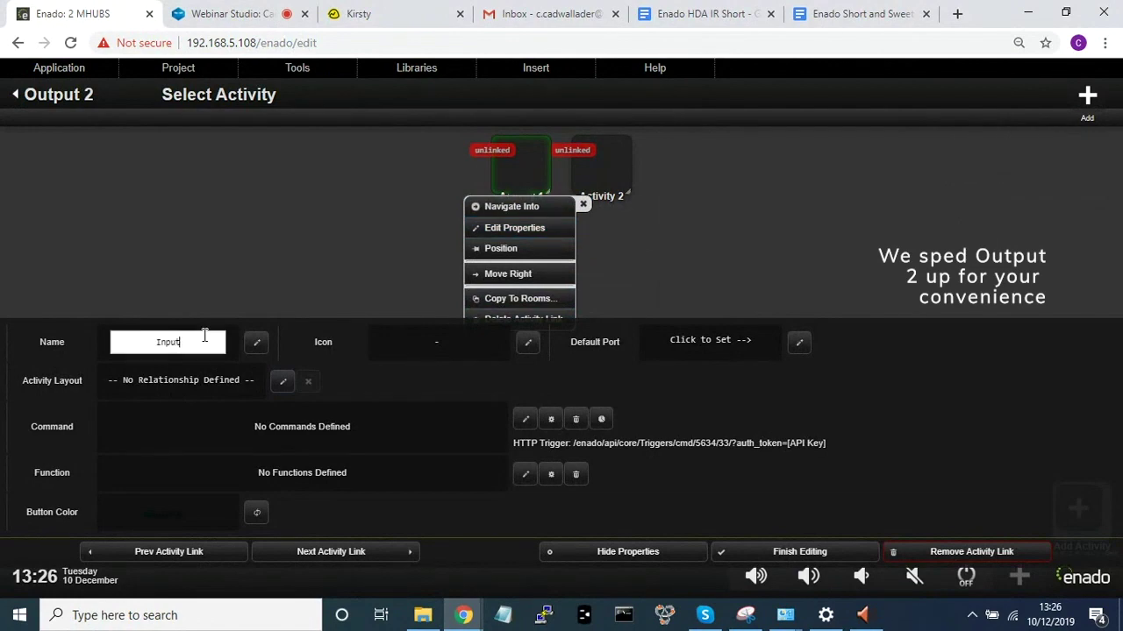
Assign the Luxul AMS4424P command Switch Transmitter 1 to Receiver 2 to Output 2's Input 1 activity and finish editing it
click(526, 419)
click(277, 537)
click(740, 216)
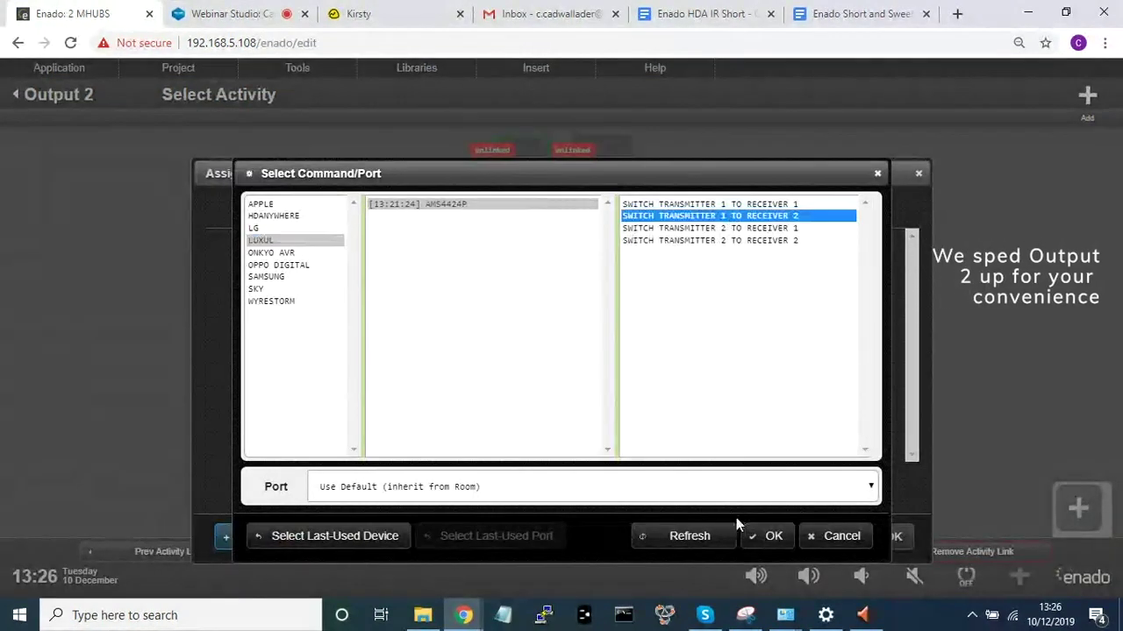
click(769, 534)
click(886, 537)
click(800, 553)
Rename Activity 2 in the Output 2 room as Input 2
click(601, 167)
click(605, 227)
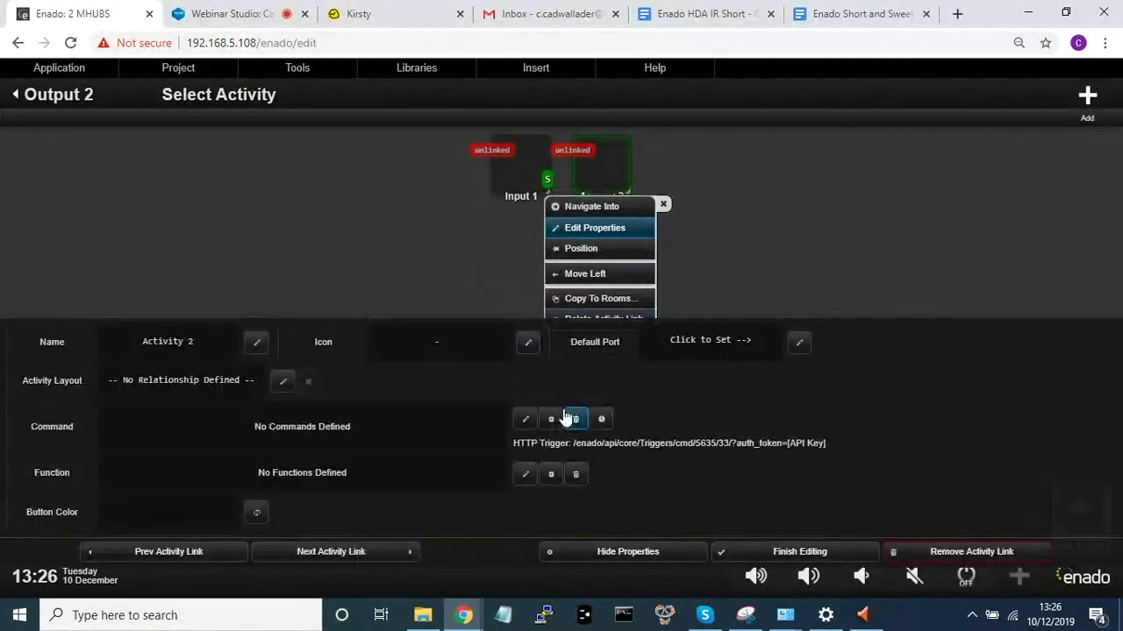
triple_click(205, 342)
text(Input 2)
Assign the Luxul AMS4424P command Switch Transmitter 2 to Receiver 2 to Output 2's Input 2 activity
click(524, 419)
click(554, 534)
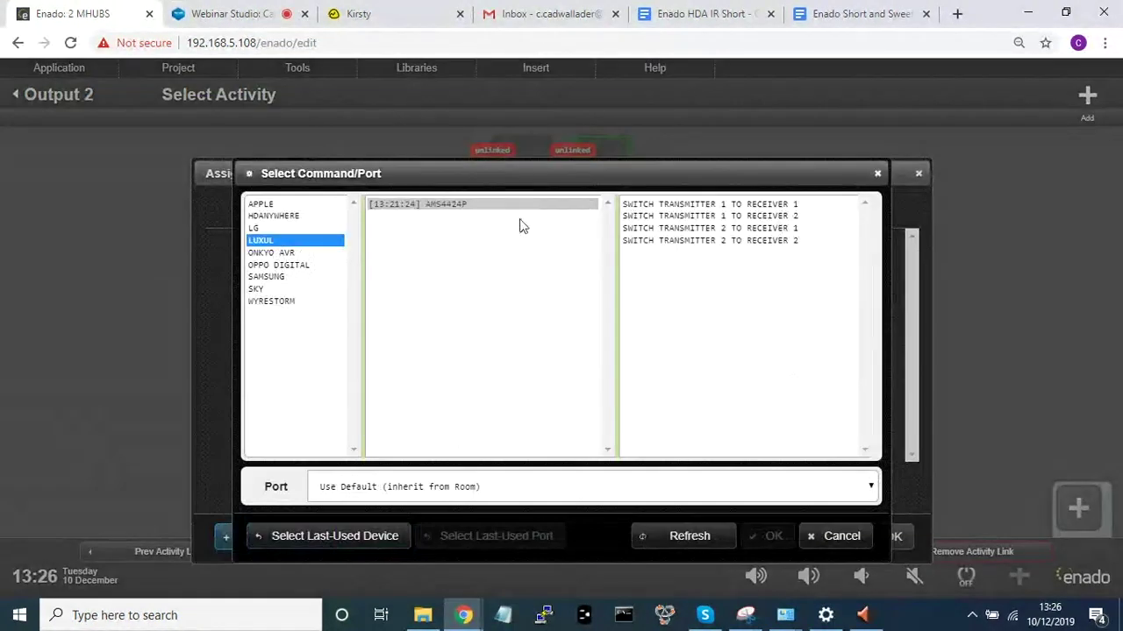
click(739, 243)
click(764, 535)
click(899, 545)
Set the default port of Output 2's Input 2 activity to (ETHERNET) JustAddPower, finish editing and return to the room selection
click(797, 338)
click(561, 319)
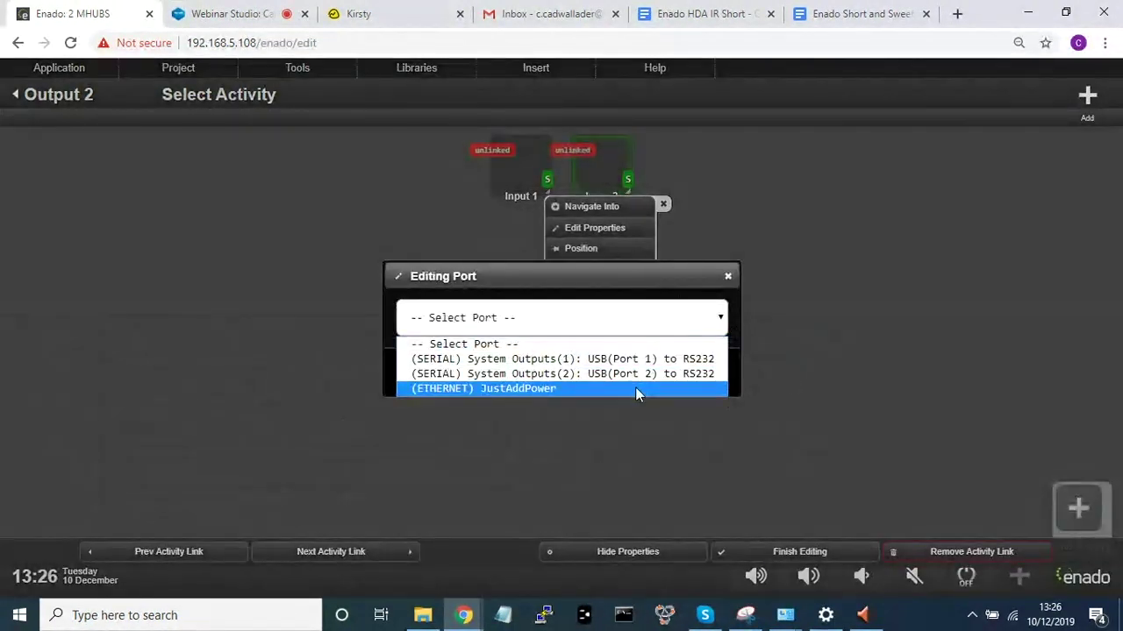
click(635, 387)
click(751, 549)
click(73, 96)
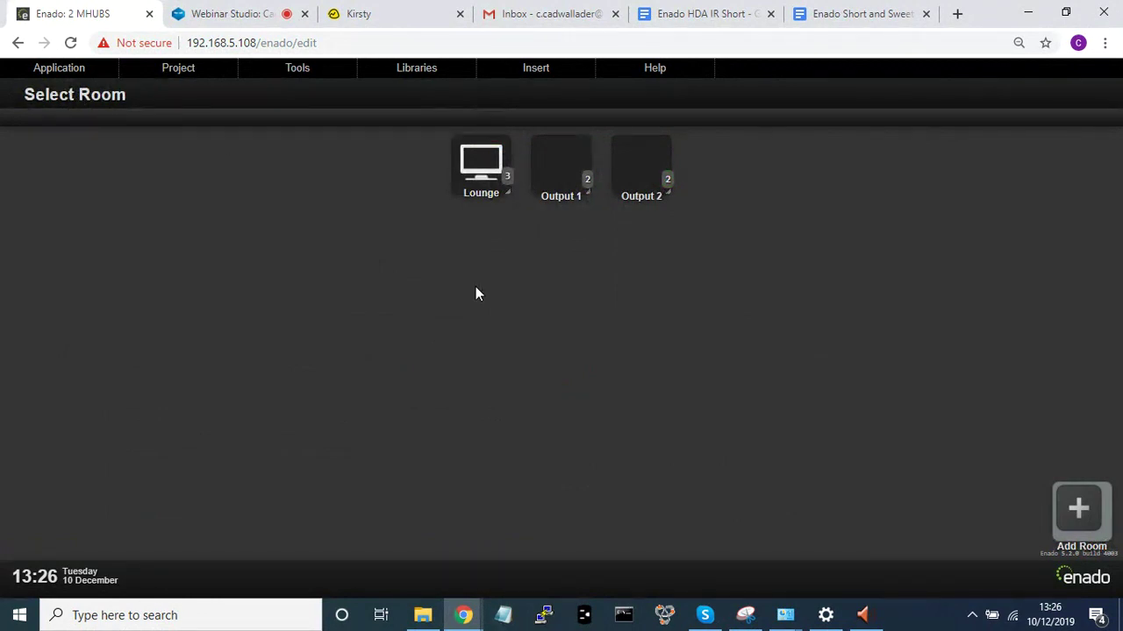
Check the activities inside the Output 2 room and return to the room selection
click(639, 168)
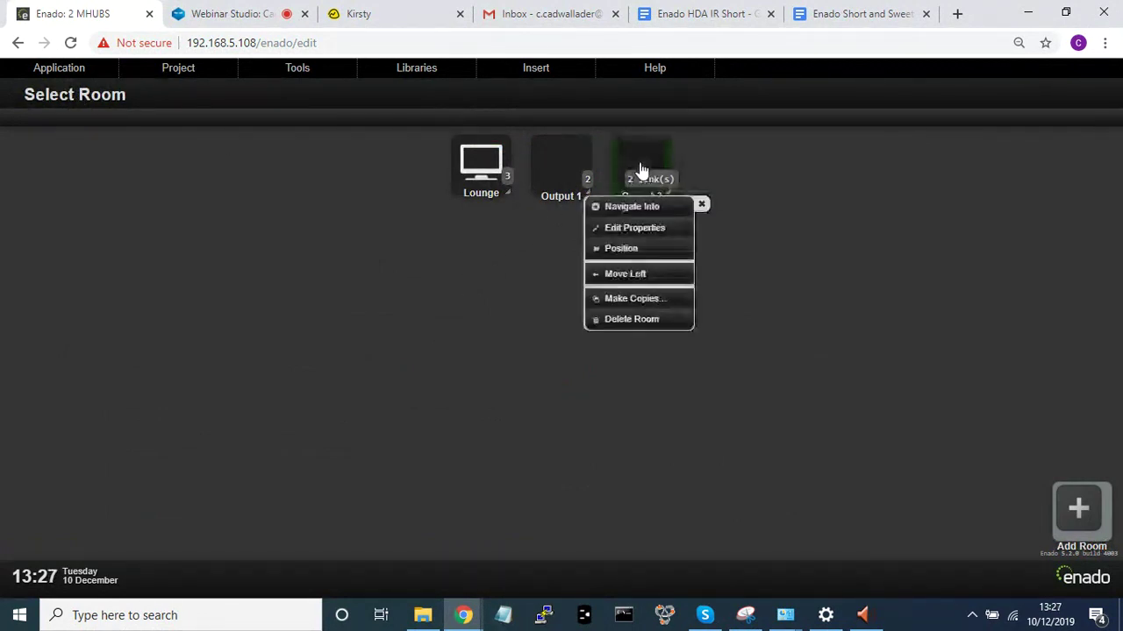
click(625, 205)
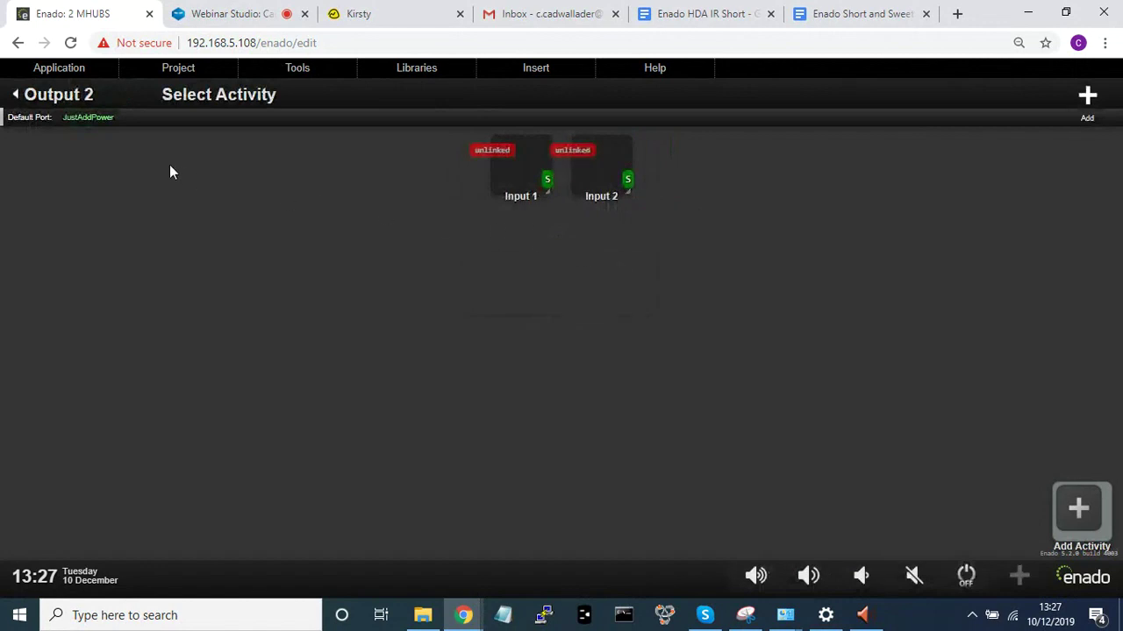
click(60, 101)
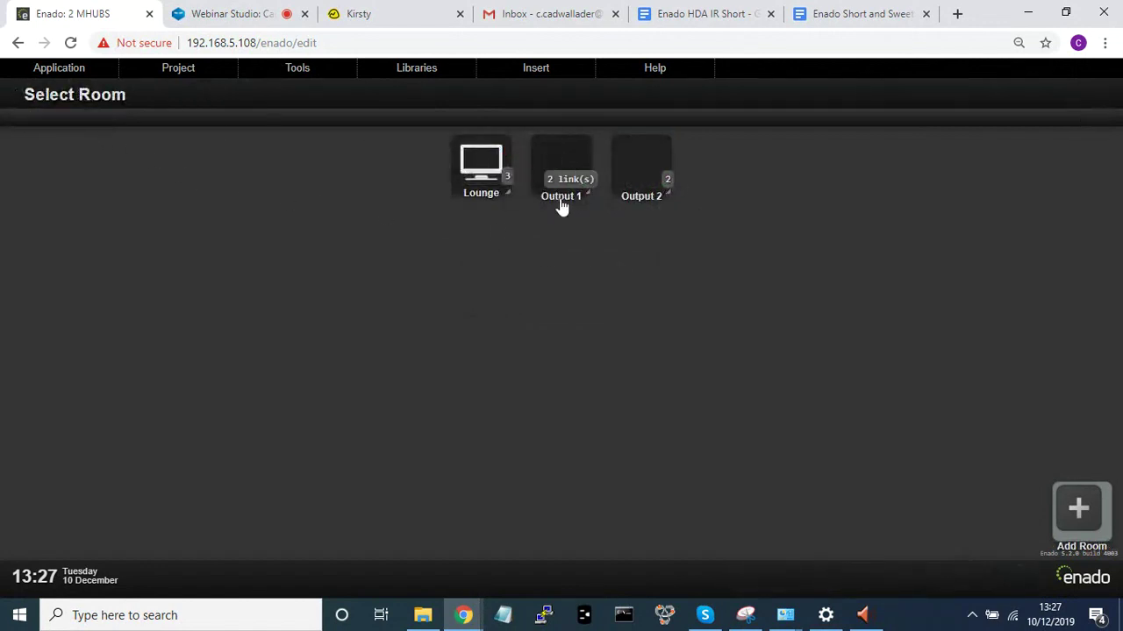
Publish the project to update its live version
click(191, 75)
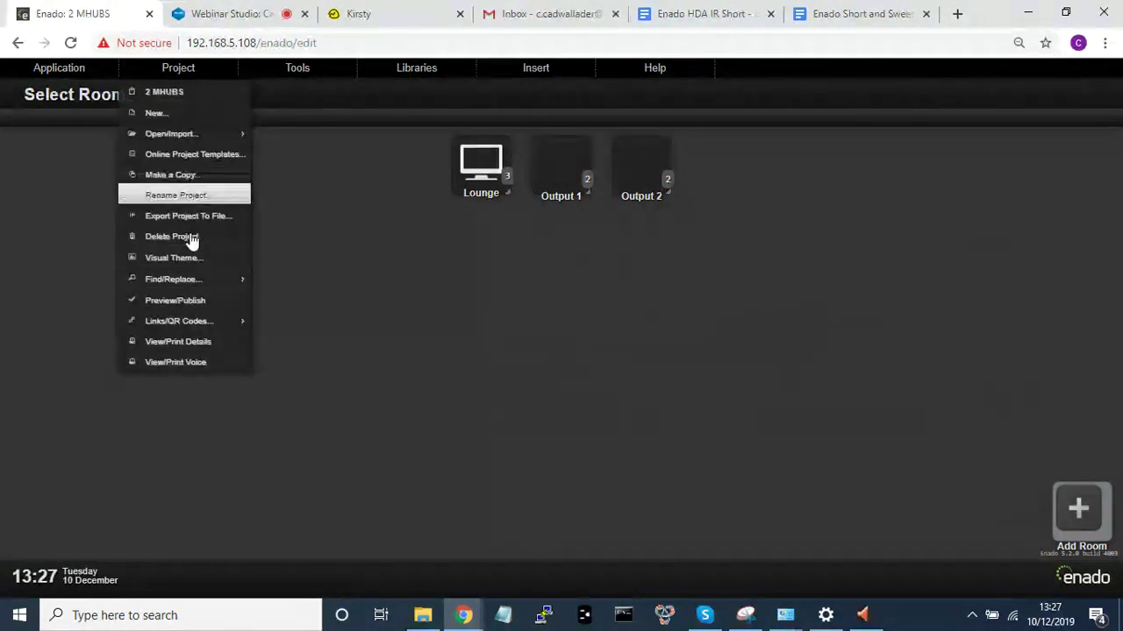
click(177, 301)
click(677, 453)
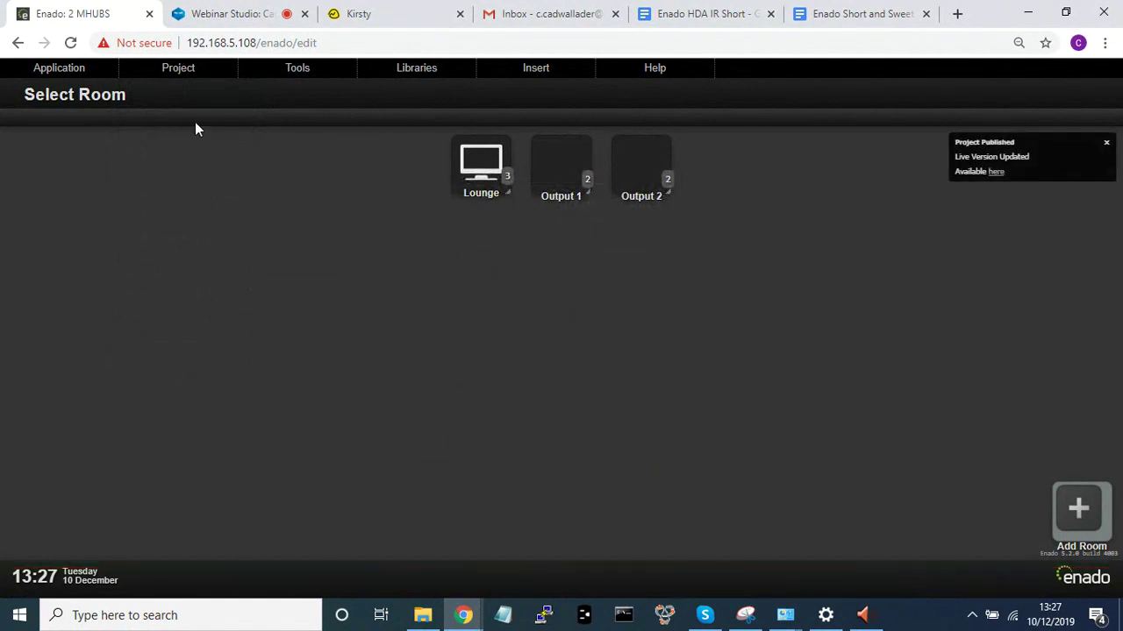
Load the live version of the project by shortening the browser address to 192.168.5.108
drag(318, 42, 257, 39)
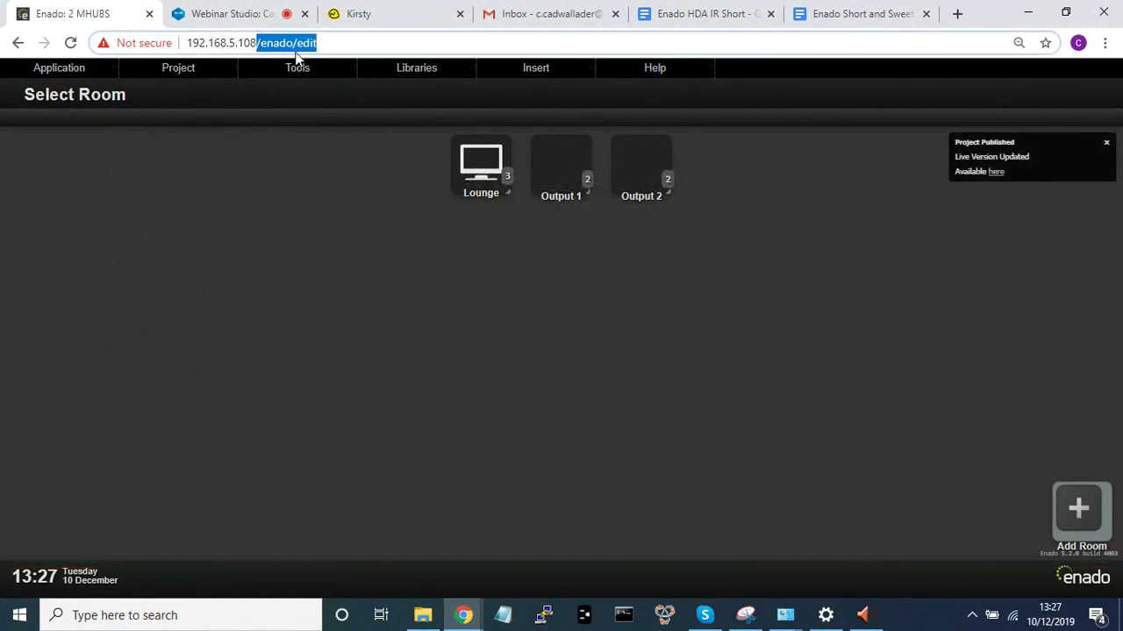
key(BackSpace)
key(Return)
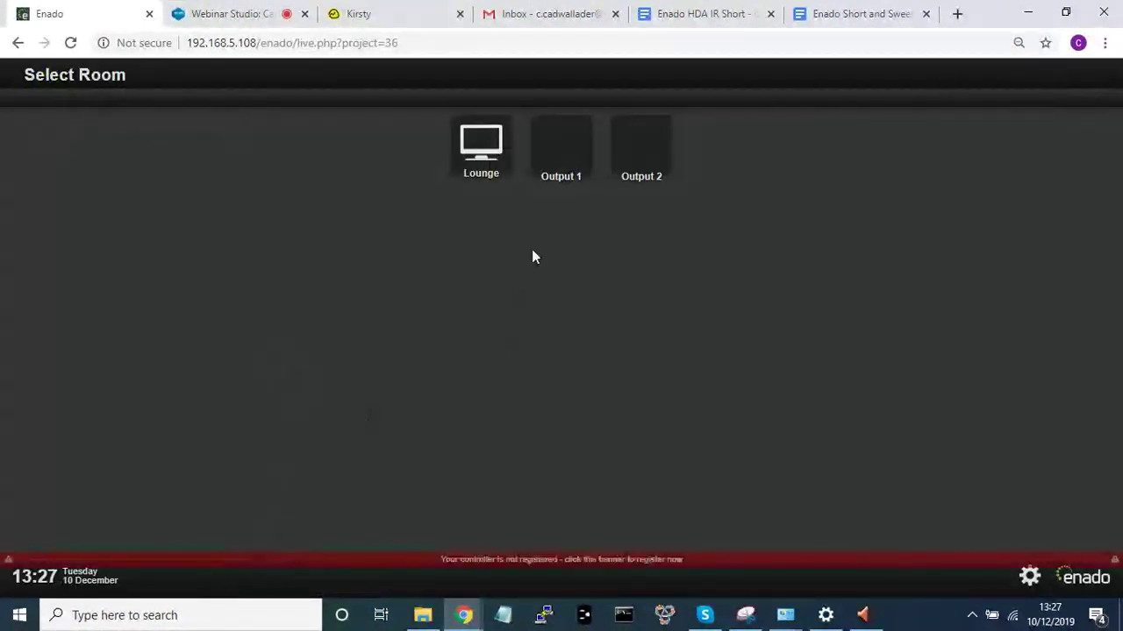
Trigger the Input 2 activity in the live Output 1 room and return to the room selection
click(561, 147)
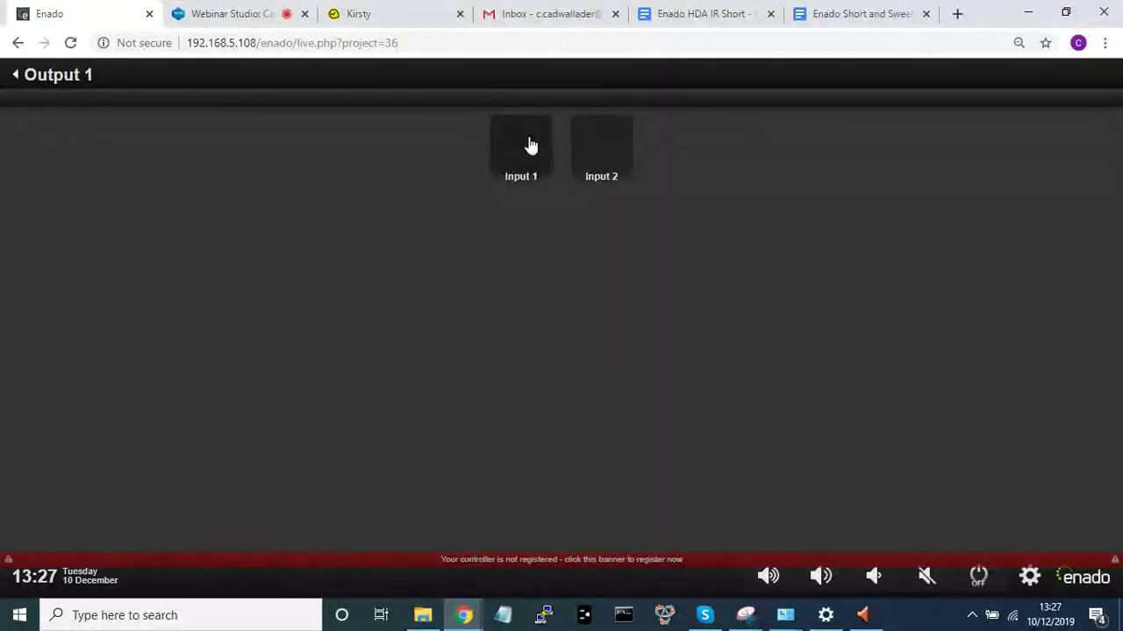
click(604, 147)
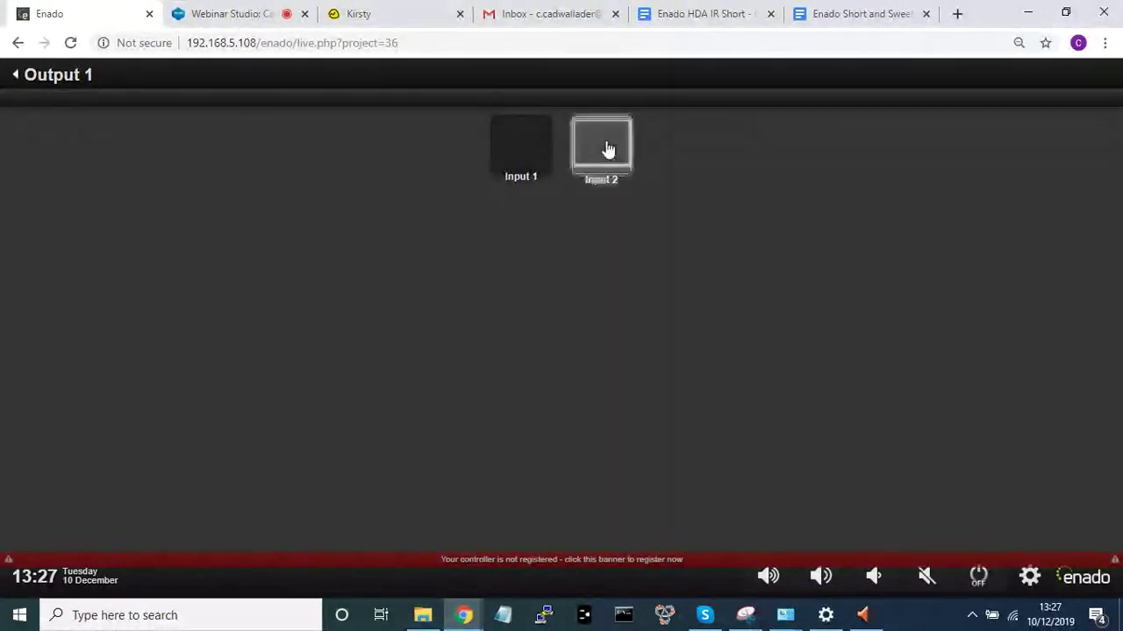
click(33, 78)
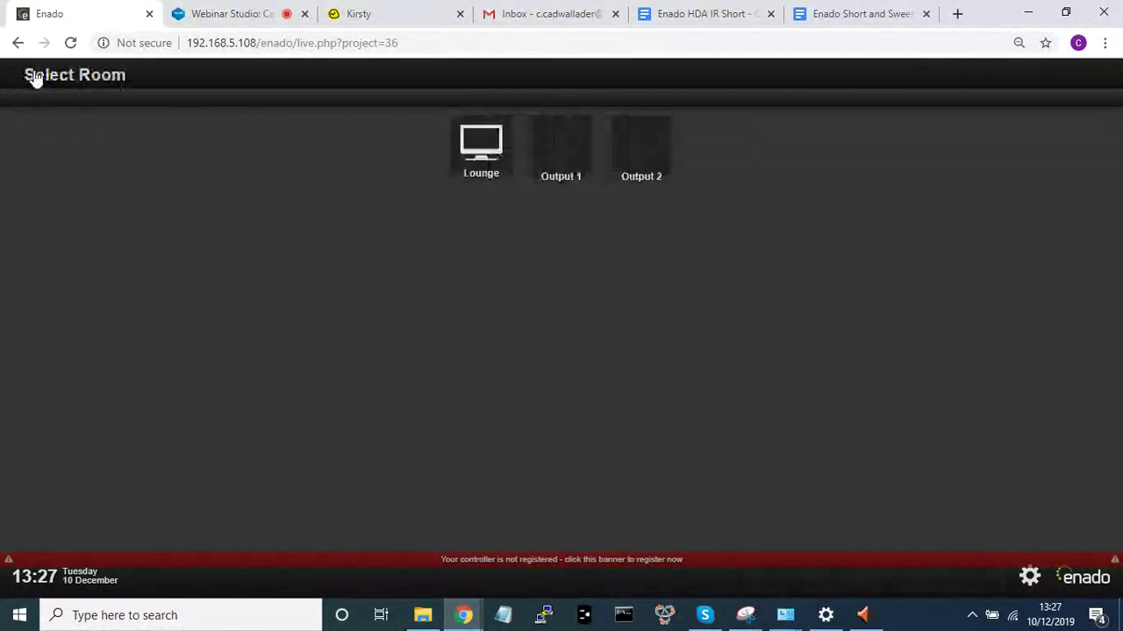
Find PuTTY on the computer and switch to it
click(147, 614)
text(putt)
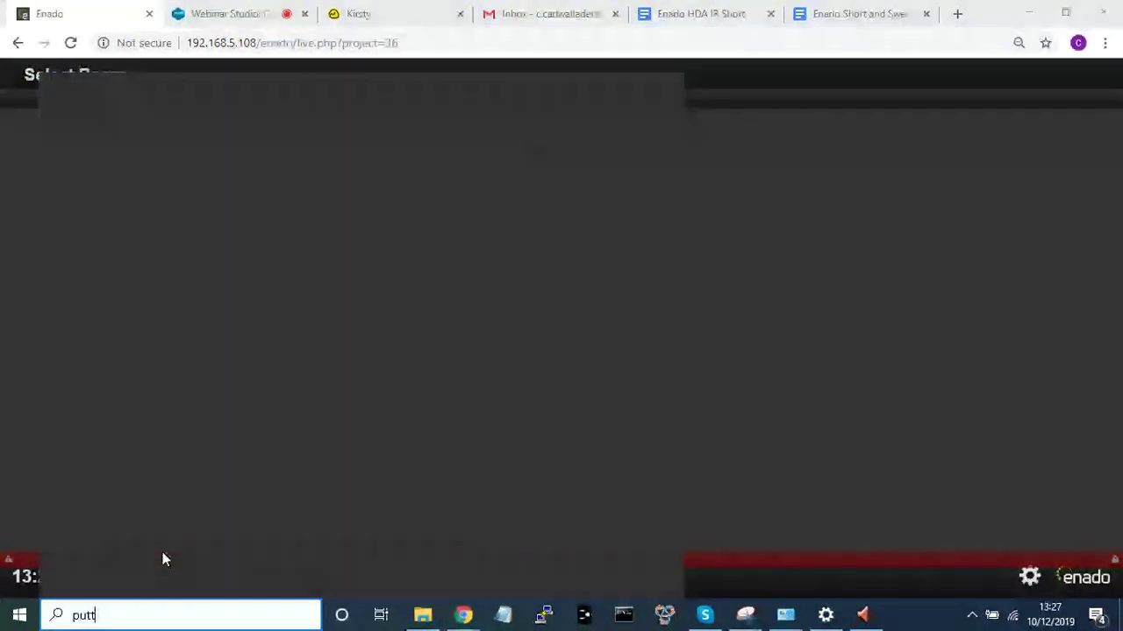
text(y)
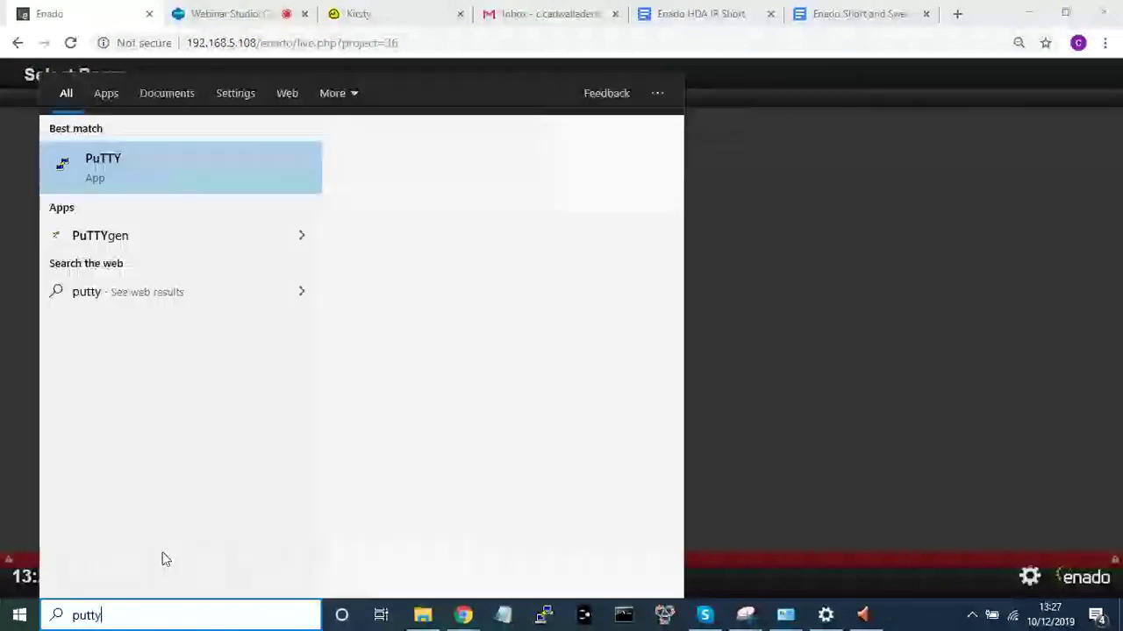
key(Return)
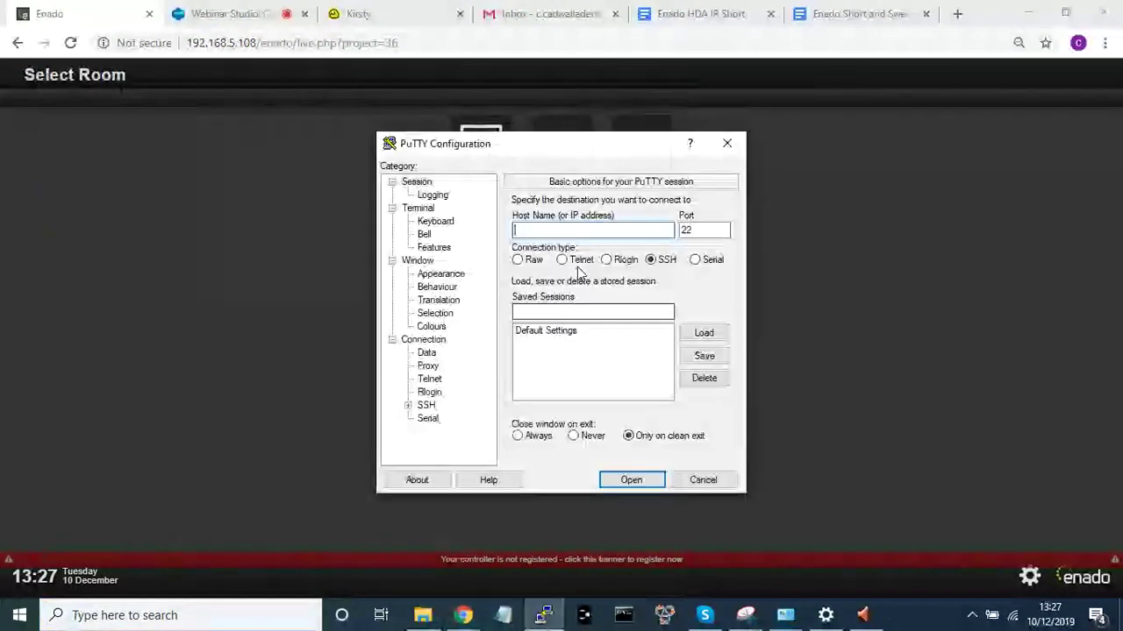
Open a Telnet session to 192.168.5.175 and log in as admin with the account password
click(578, 262)
click(571, 231)
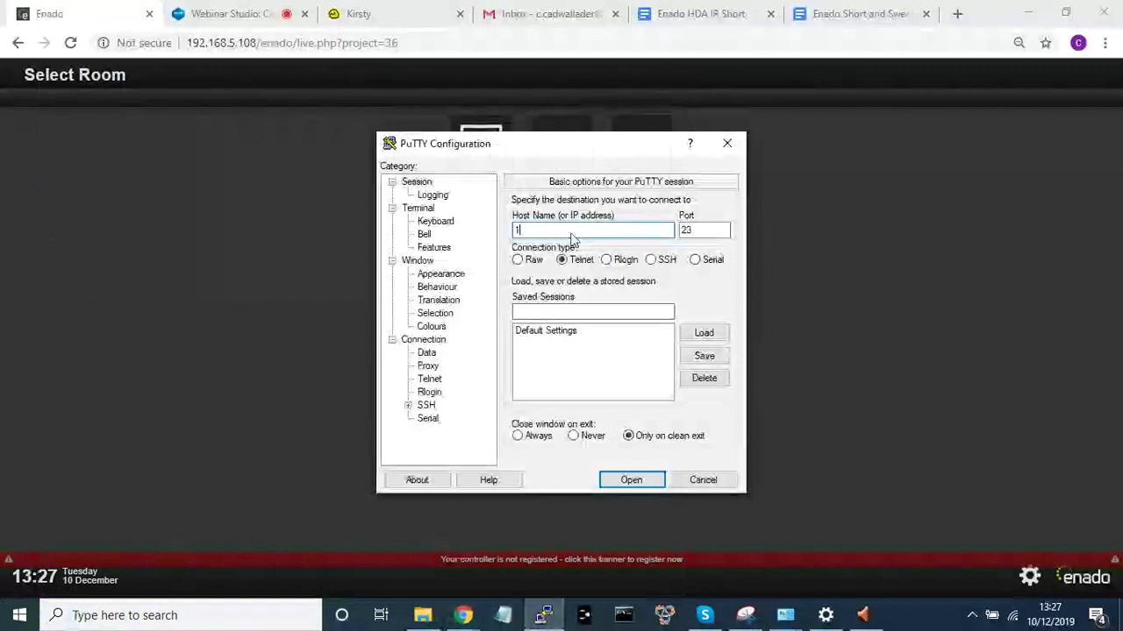
text(192.1)
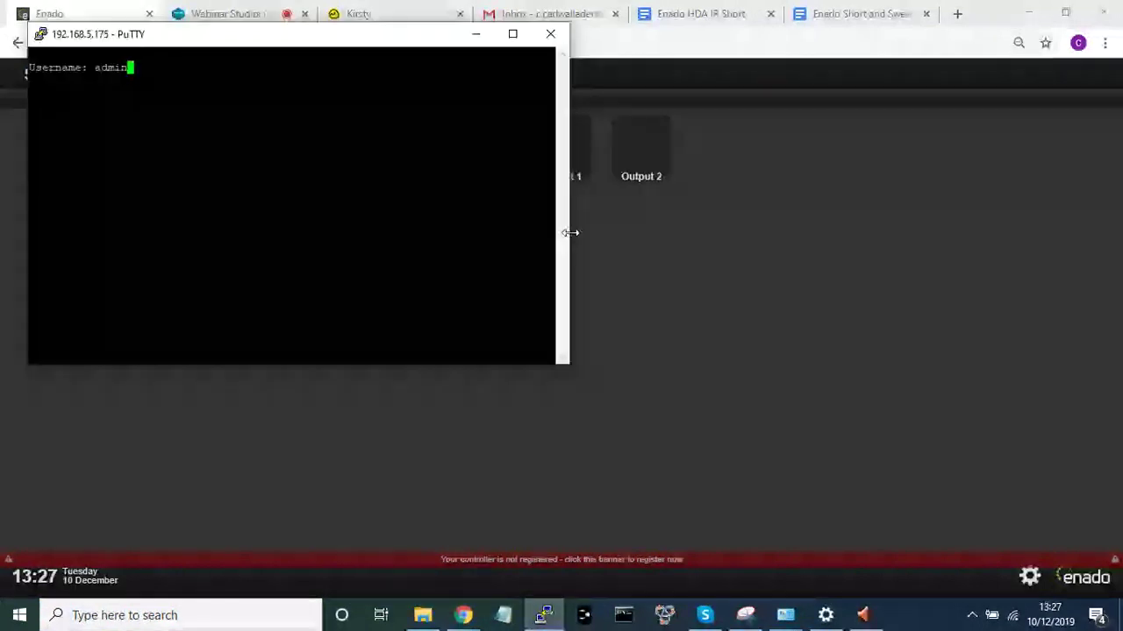
key(Return)
key(Return)
Display the switch's configuration with a show command and page to the VLAN settings of interfaces GigabitEthernet 1/4 and 1/5
text(sho w)
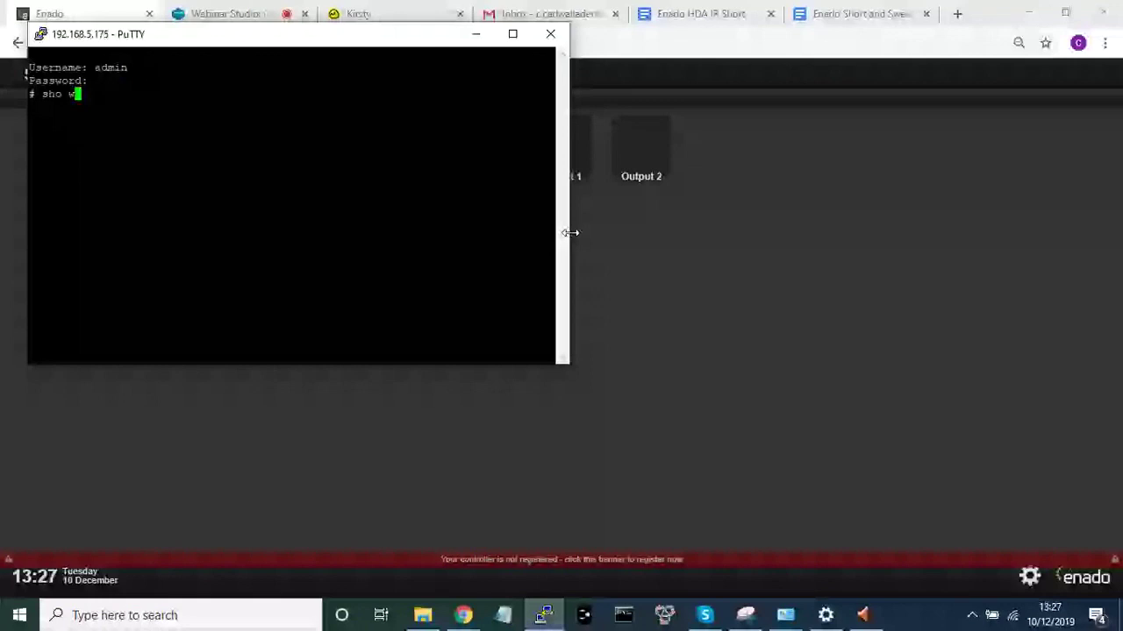
key(BackSpace)
key(BackSpace)
key(BackSpace)
key(BackSpace)
text(how)
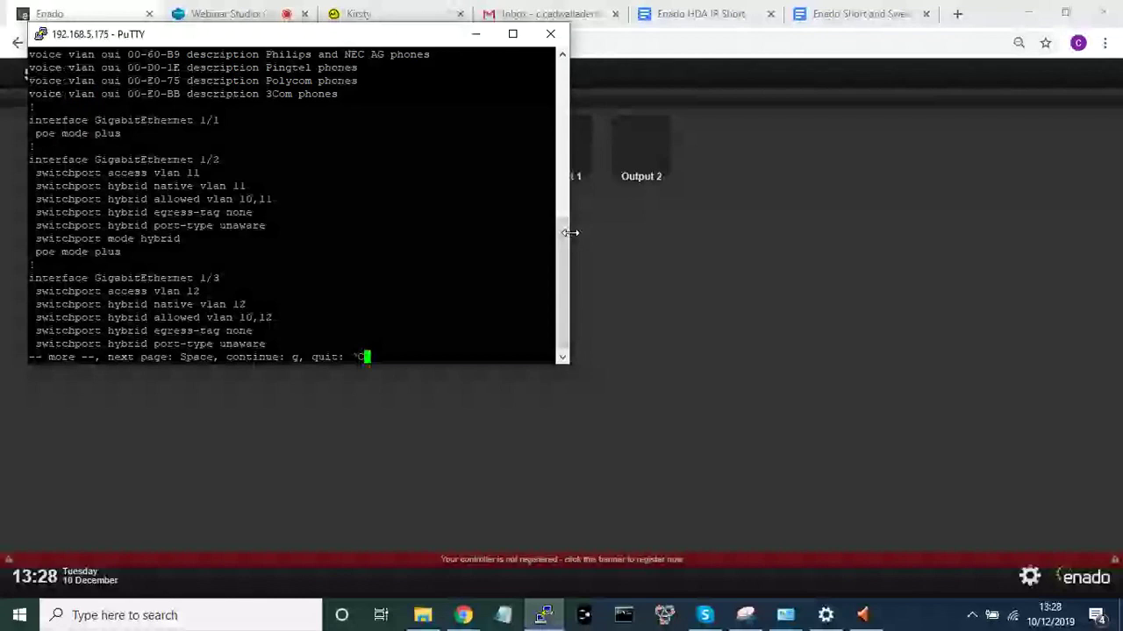
key(space)
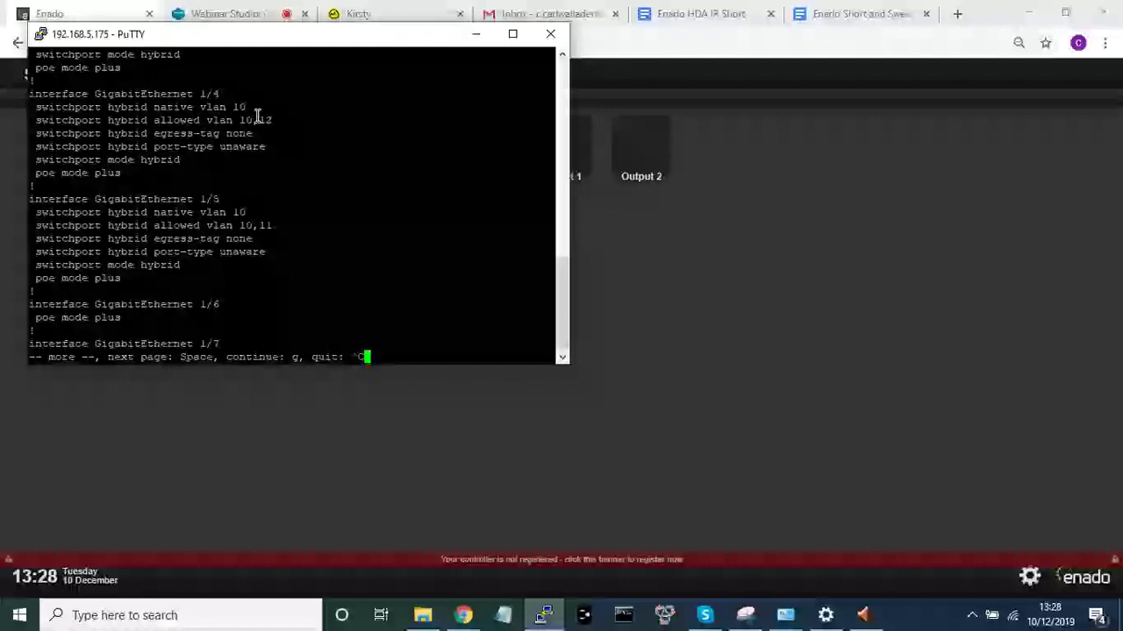
Run "show run" on the switch again and page to the allowed VLAN setting of interface GigabitEthernet 1/5
drag(553, 200, 215, 200)
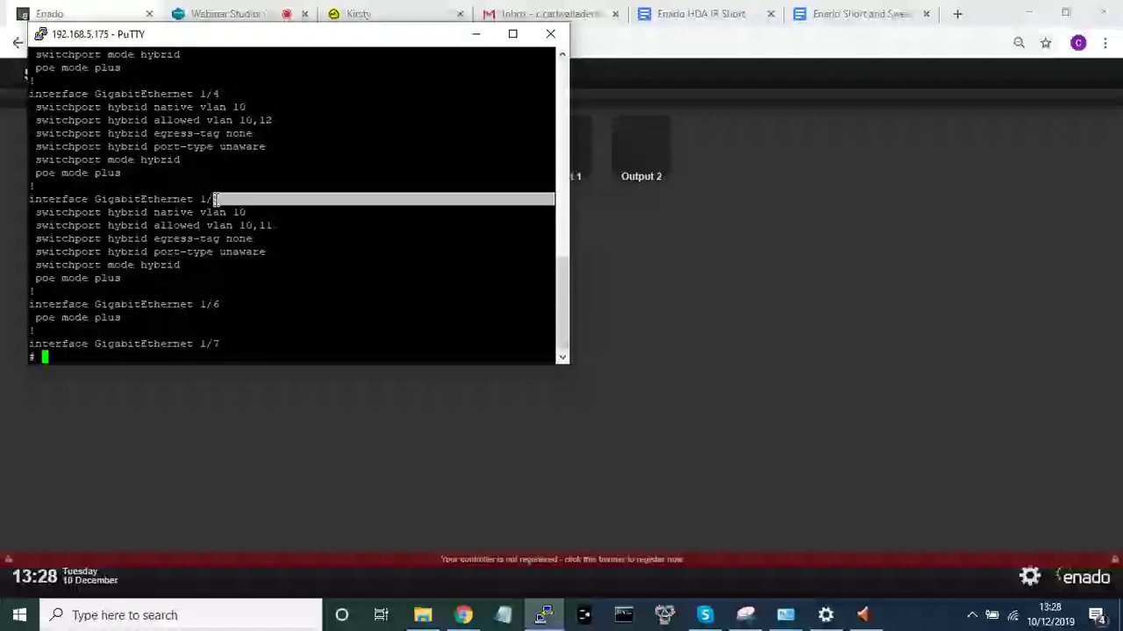
text(show run)
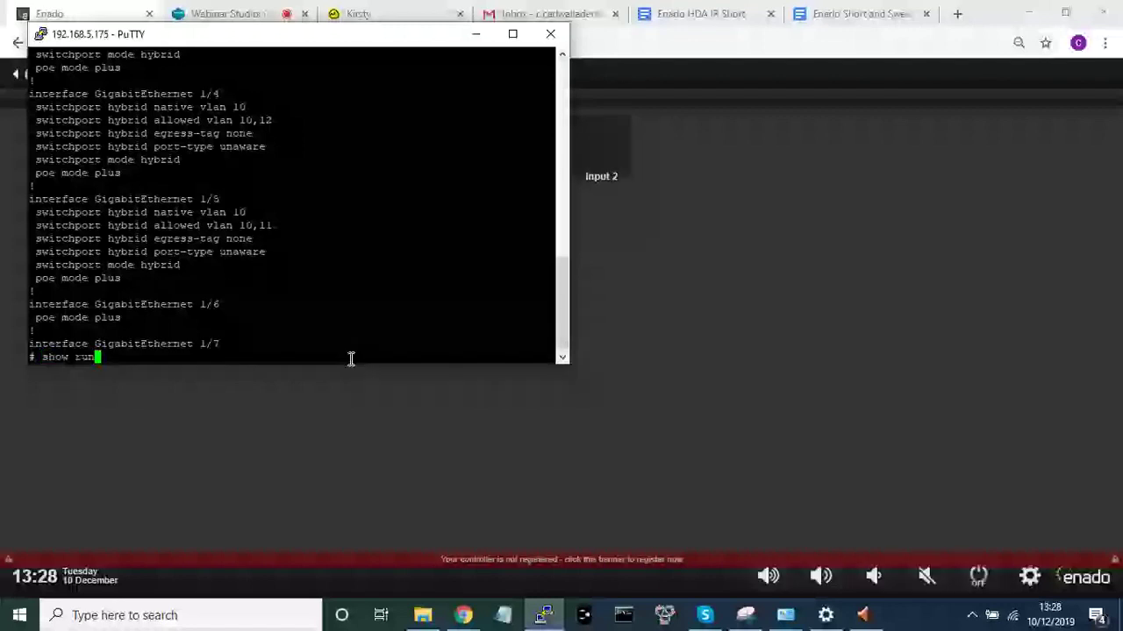
key(Return)
key(space)
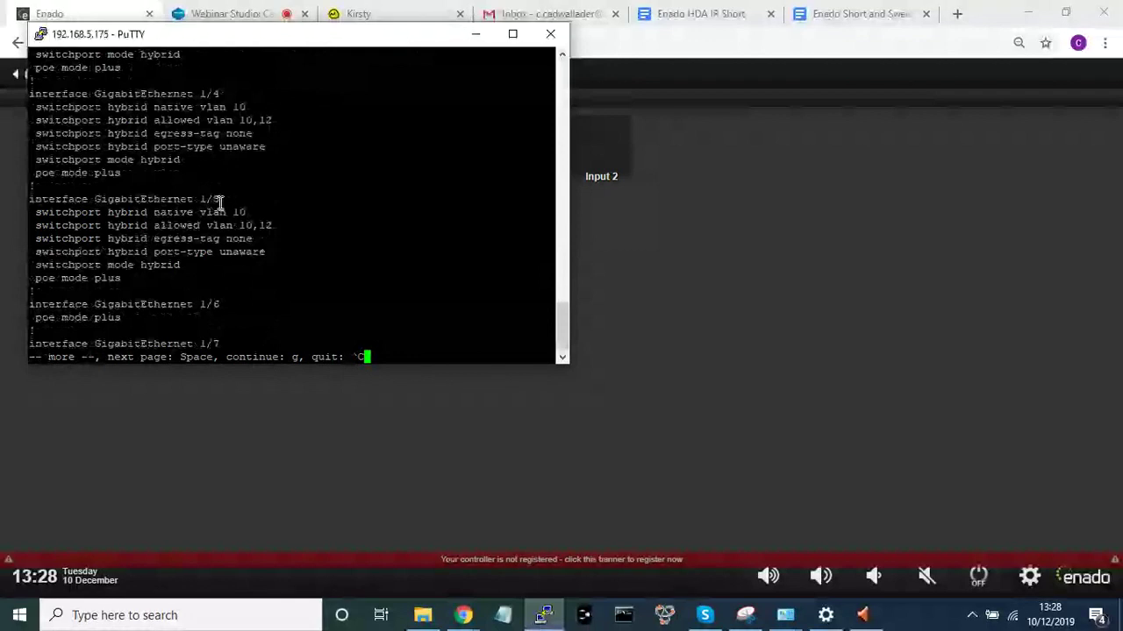
drag(268, 226, 299, 226)
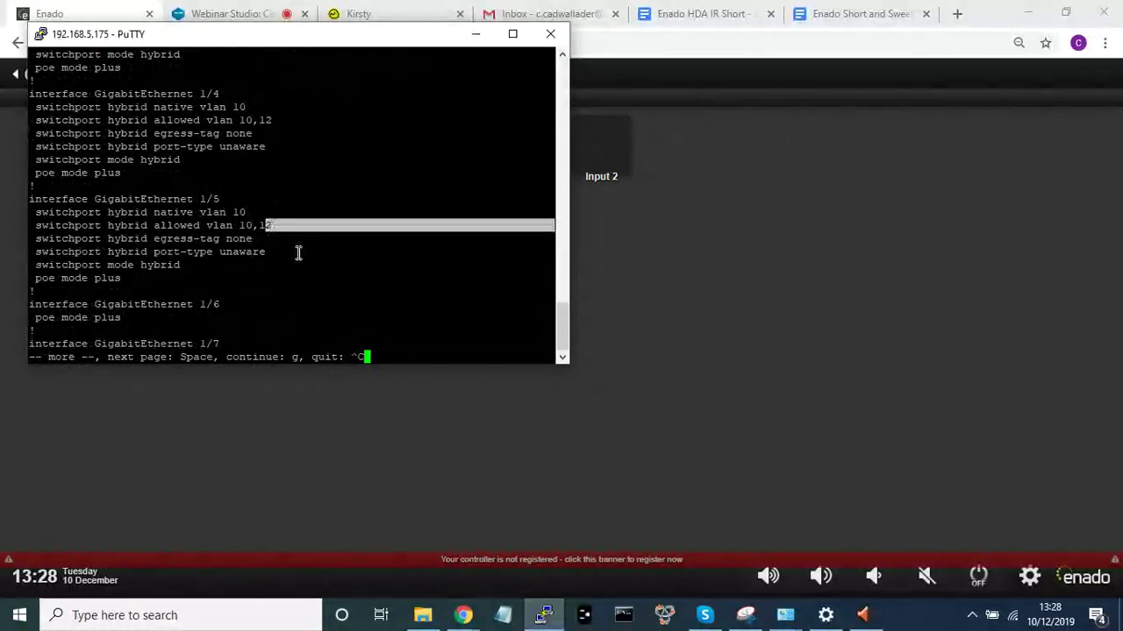
Quit the paged configuration listing and close the Telnet session to the switch
click(298, 252)
key(ctrl+c)
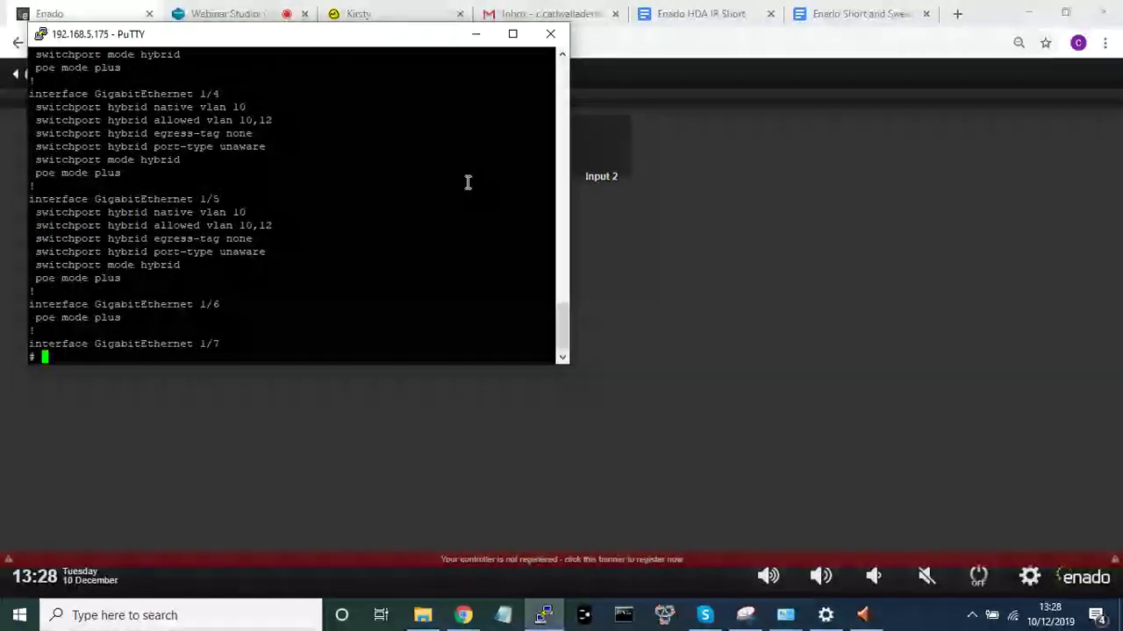
key(alt+F4)
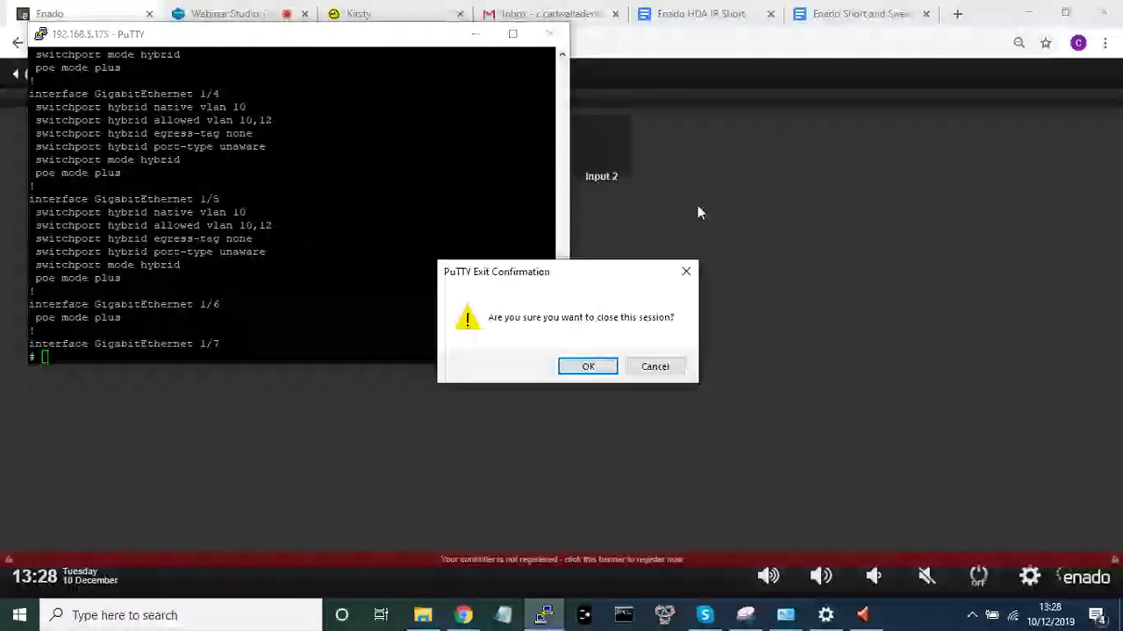
click(581, 367)
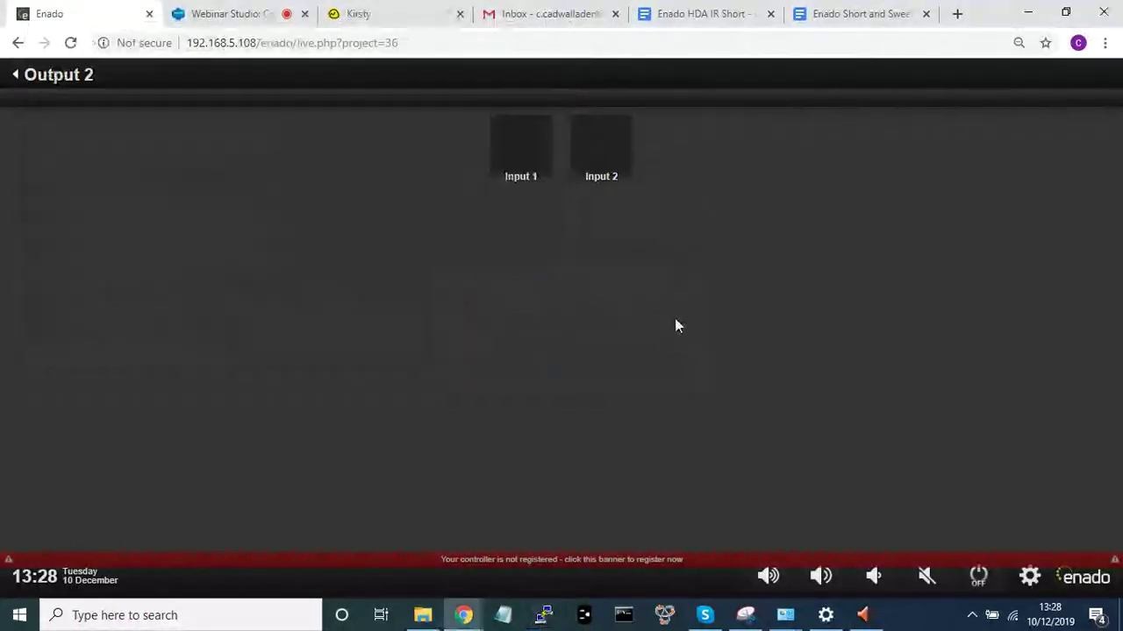